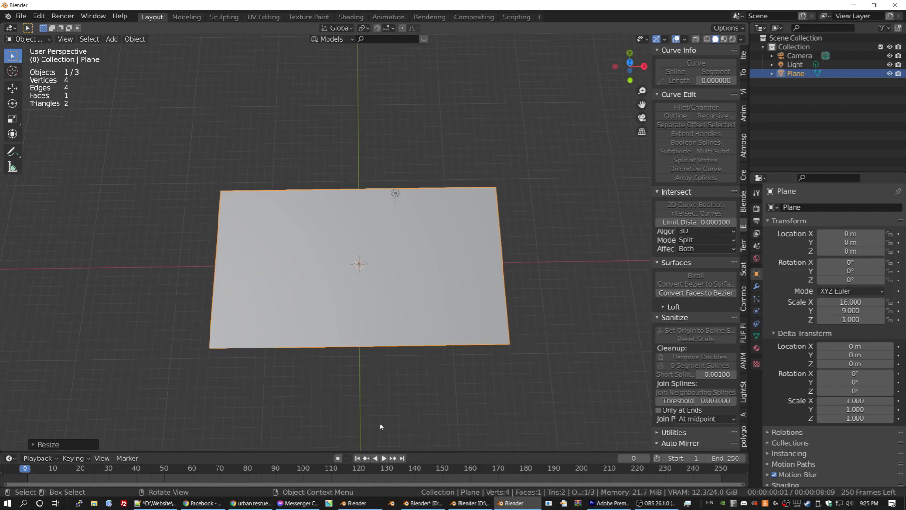
Step: Subdivide the whole plane mesh seven times in Edit Mode
key(Tab)
key(F3)
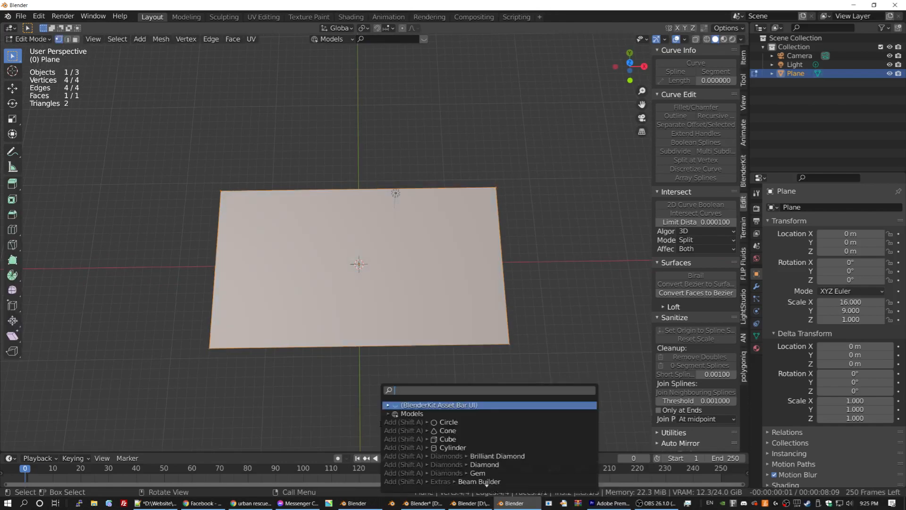
text(subdi)
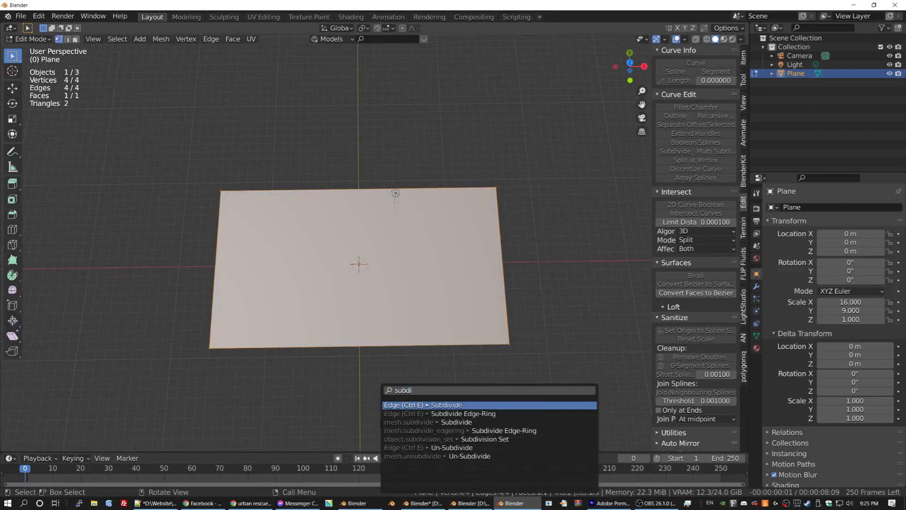
key(Return)
key(F3)
key(Return)
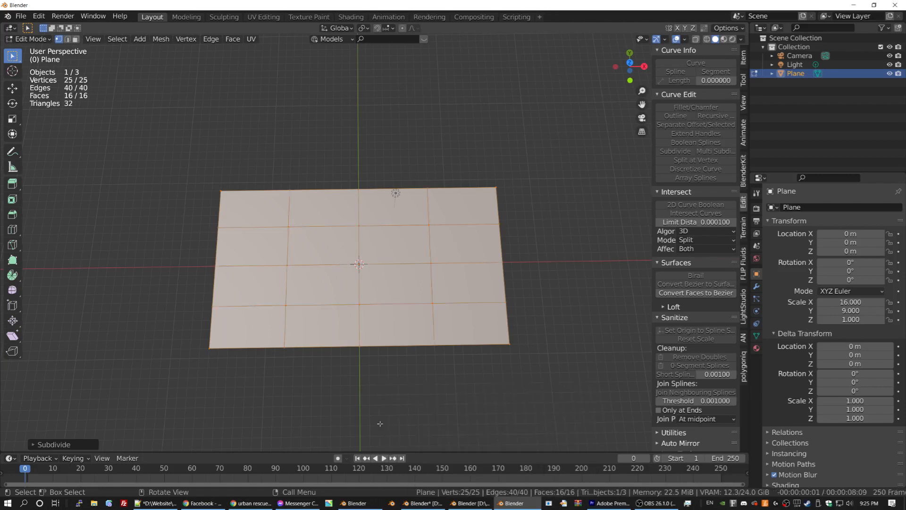
key(F3)
key(Return)
key(F3)
key(Return)
key(F3)
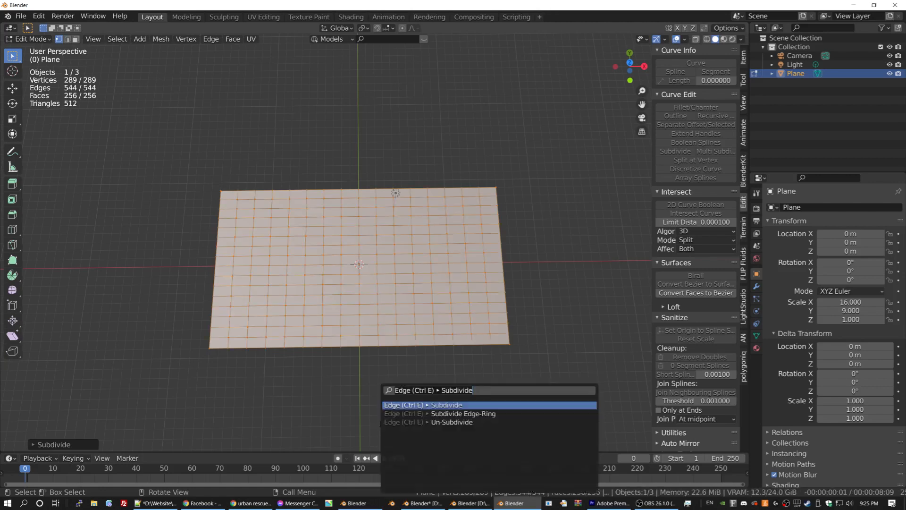
key(Return)
key(F3)
key(Return)
key(F3)
key(Return)
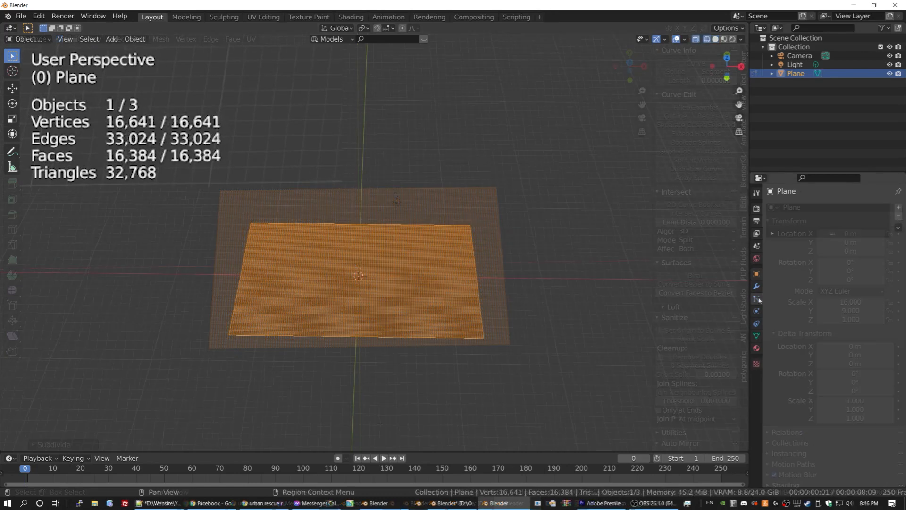
Step: Add a particle system to the plane and set its emission number to 16641
click(898, 207)
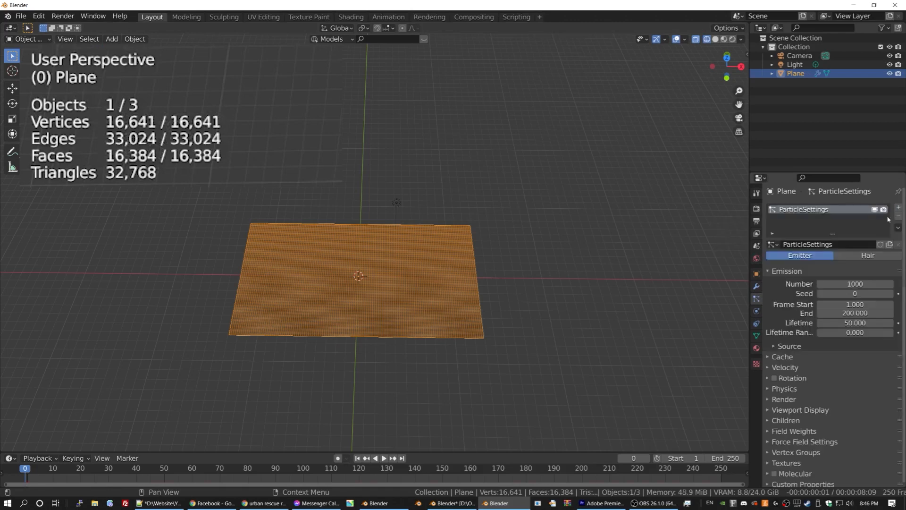
click(858, 283)
text(1)
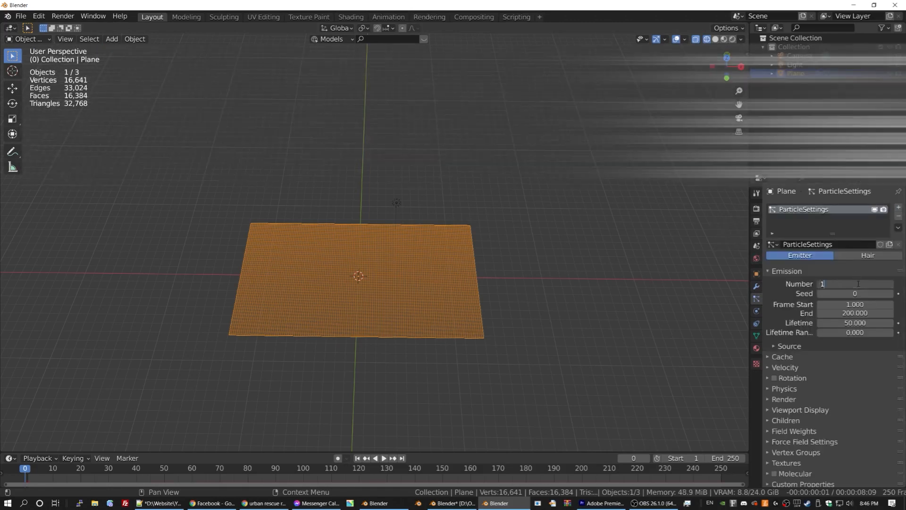
text(6641)
key(Return)
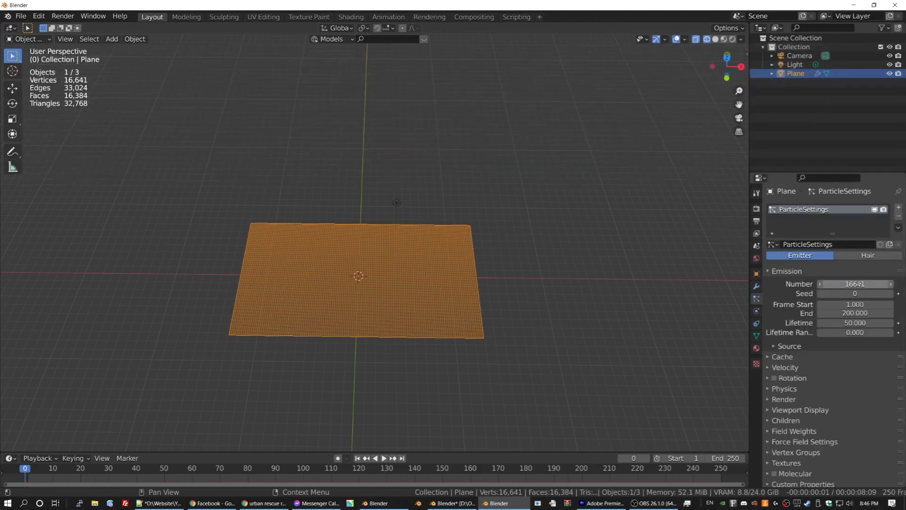
Step: Set the particle source to emit from Vertices with Random Order disabled
click(789, 346)
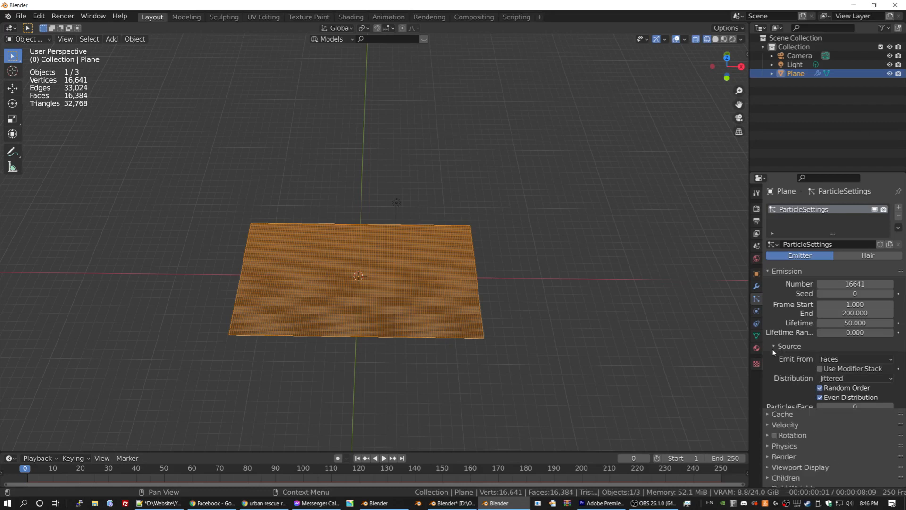
click(844, 359)
click(838, 369)
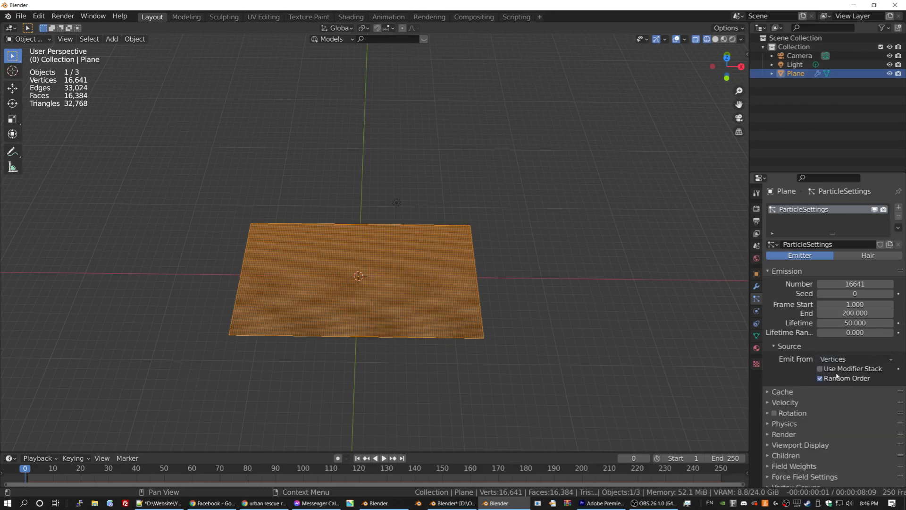
click(819, 378)
Step: Set the particle emission end frame to 1 and the lifetime to 250
double_click(856, 313)
double_click(840, 320)
key(Return)
Step: Set the particles' normal velocity to 0 m/s and their gravity field weight to 0
click(784, 402)
scroll(840, 330, down, 5)
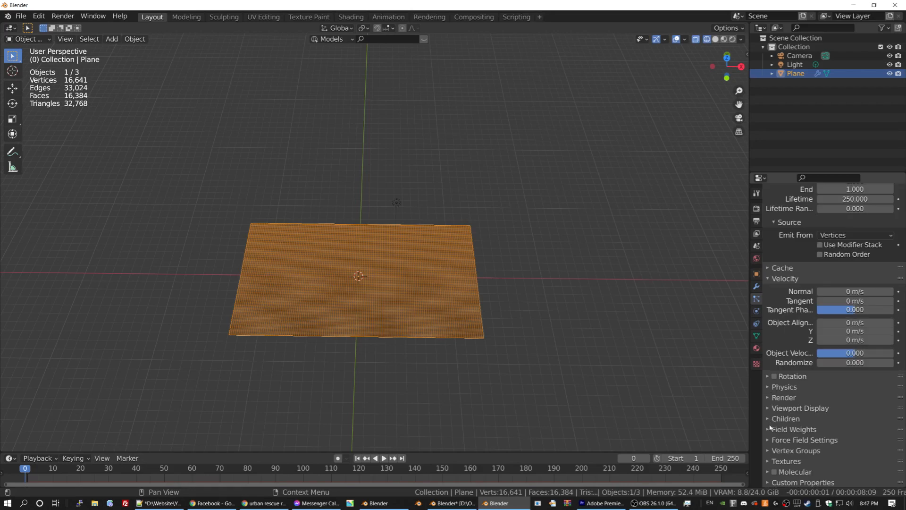
click(891, 429)
drag(898, 457, 830, 456)
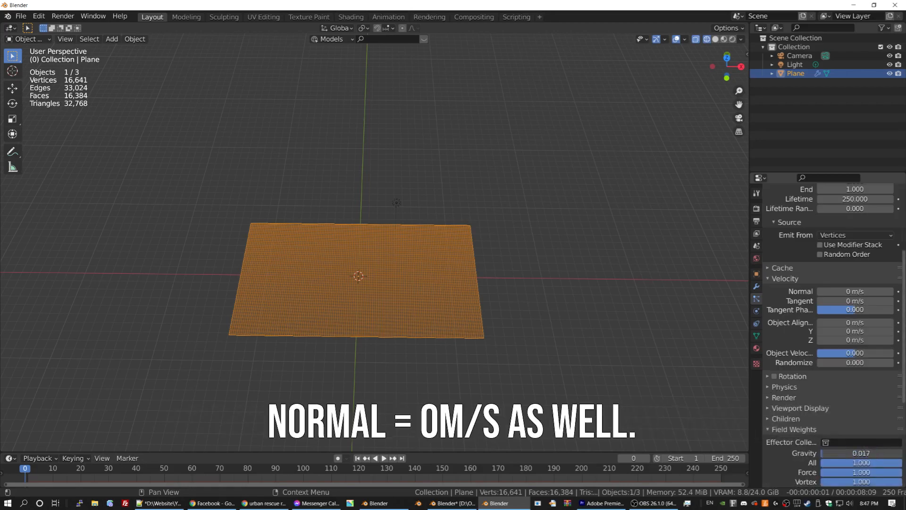
Step: Add a cube and move it along the negative X axis until it sits clear of the plane
key(shift+a)
mouse_move(195, 103)
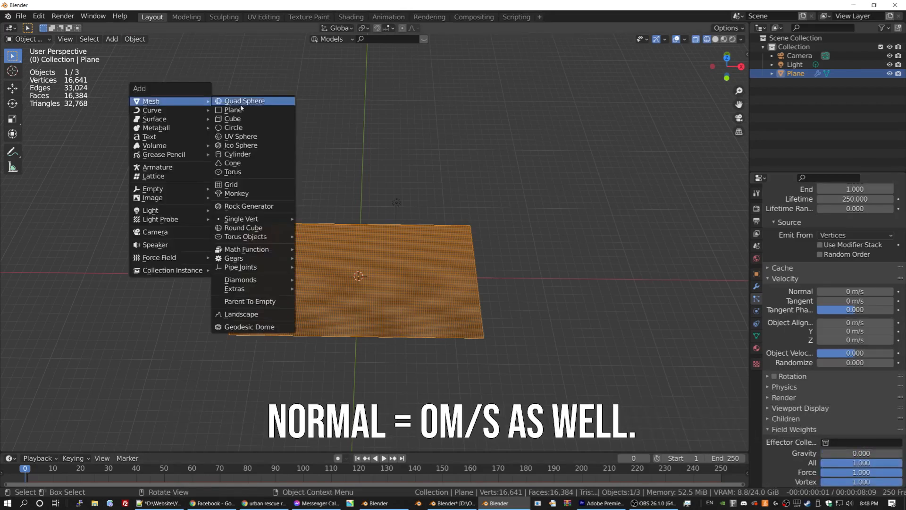
click(233, 119)
key(g)
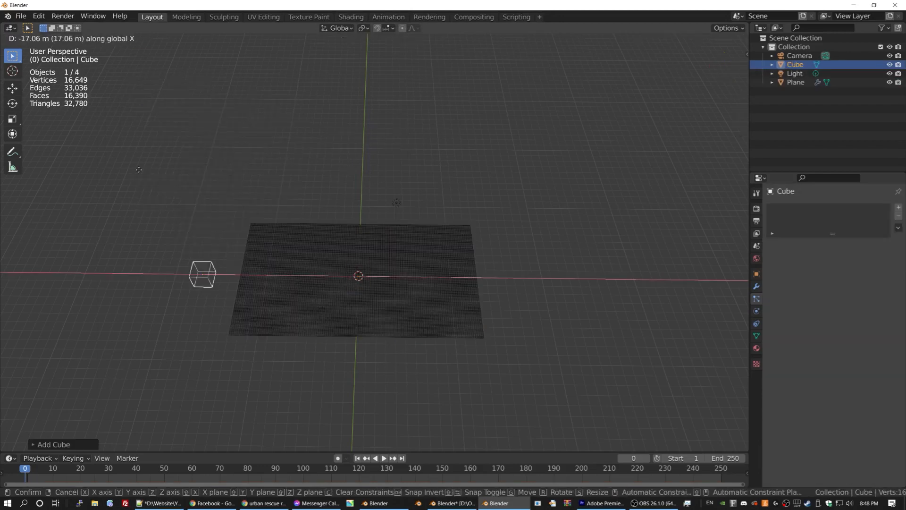
click(69, 165)
Step: Render the plane's particles as Object, using the cube as the instance object
click(359, 245)
click(771, 237)
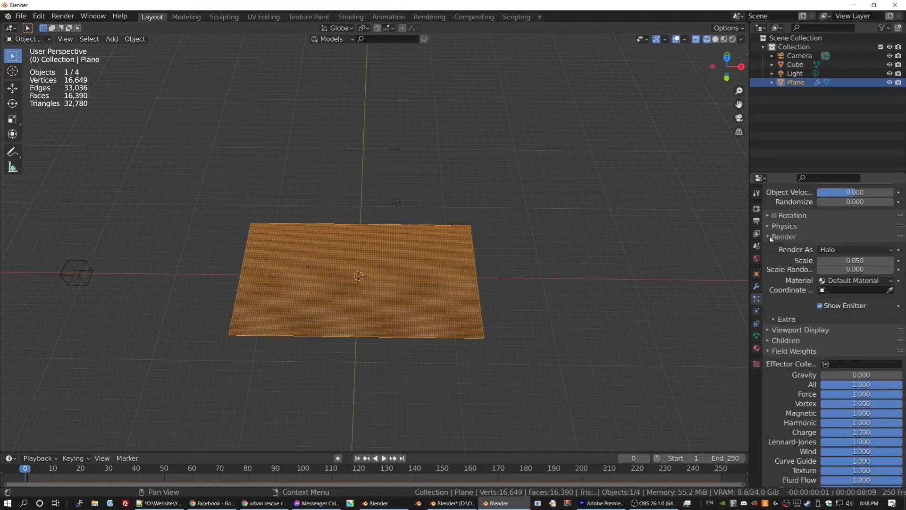
click(831, 246)
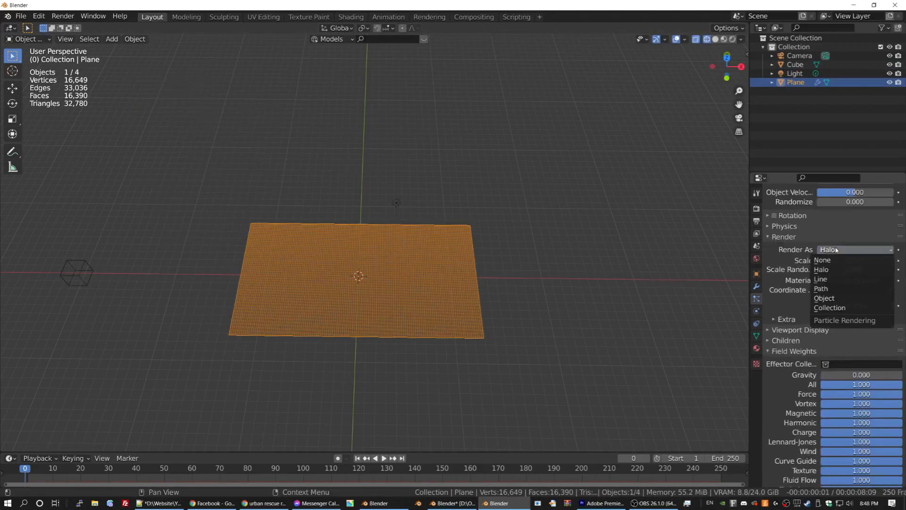
click(834, 300)
click(75, 268)
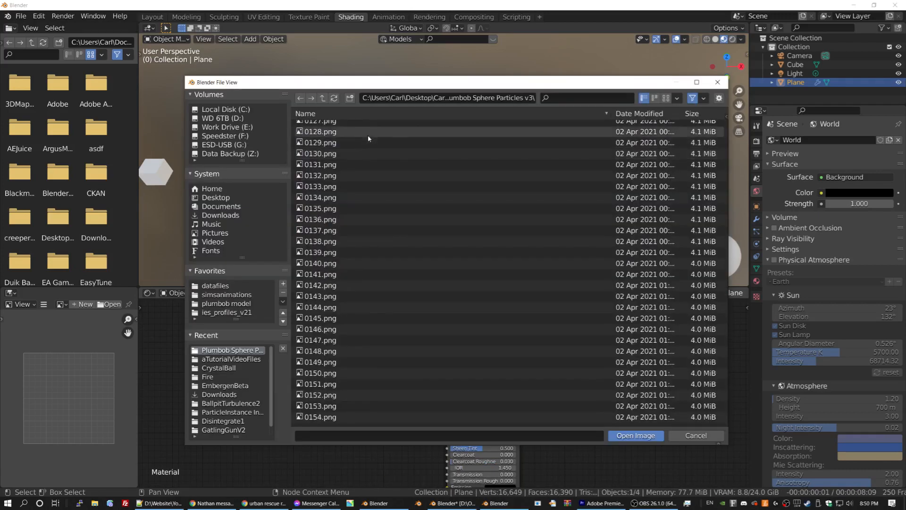
Step: Load 0128.png as the image texture of the plane's material, and return to the Layout workspace
double_click(369, 133)
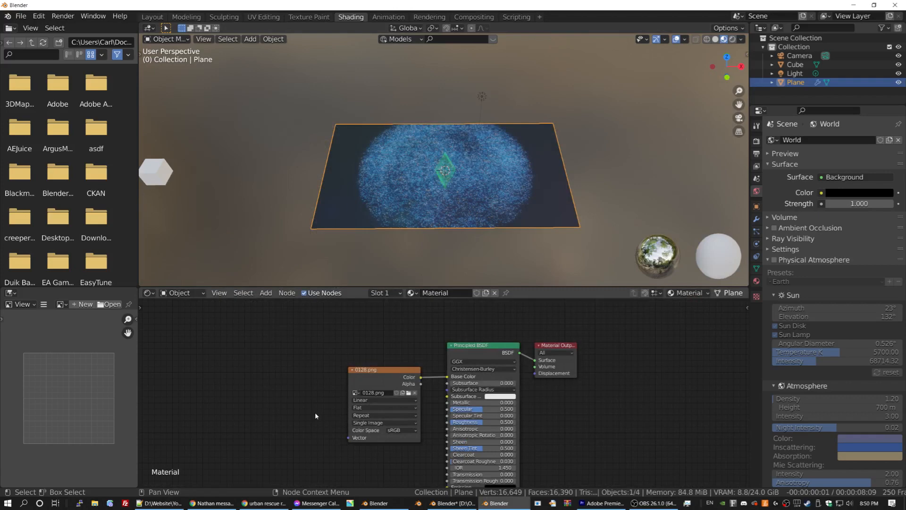
middle_drag(395, 233, 395, 252)
click(152, 17)
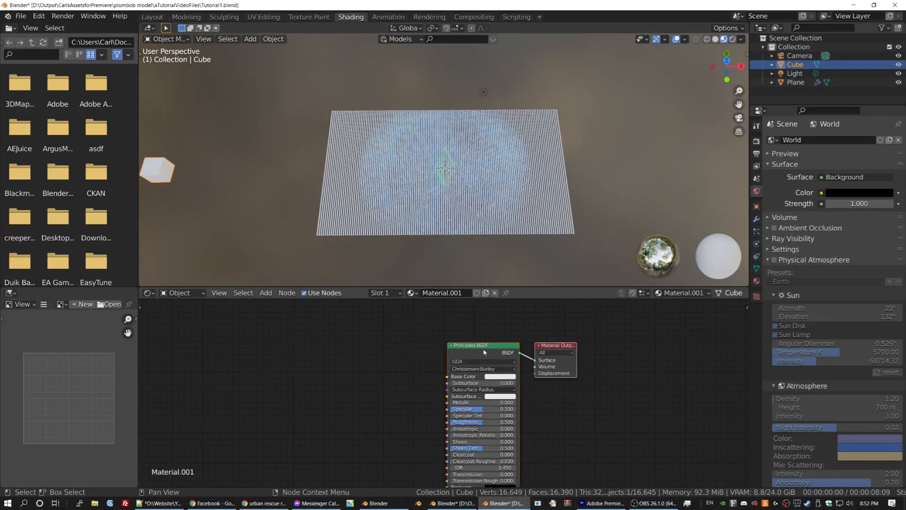
Step: Add an Image Texture node to the cube's material and connect its Color output to the Principled BSDF Base Color
click(483, 350)
click(265, 293)
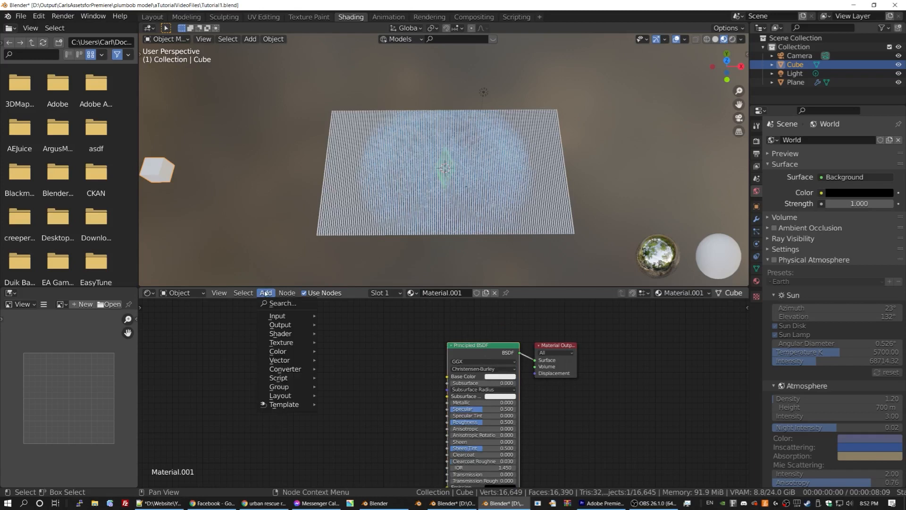
mouse_move(281, 343)
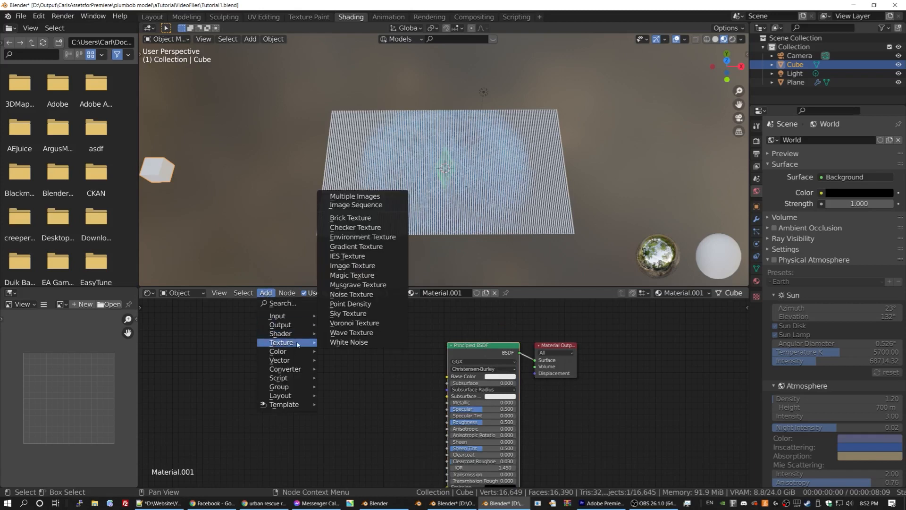
click(358, 267)
click(392, 369)
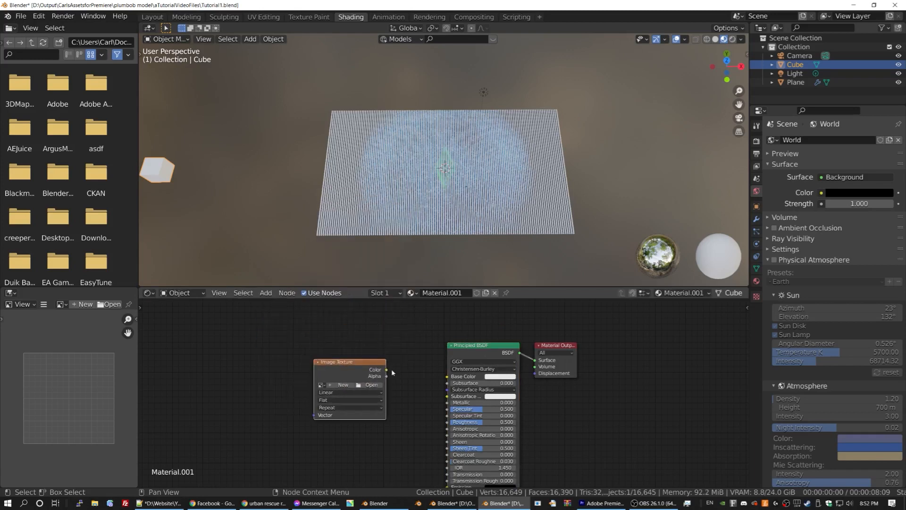
drag(387, 370, 449, 377)
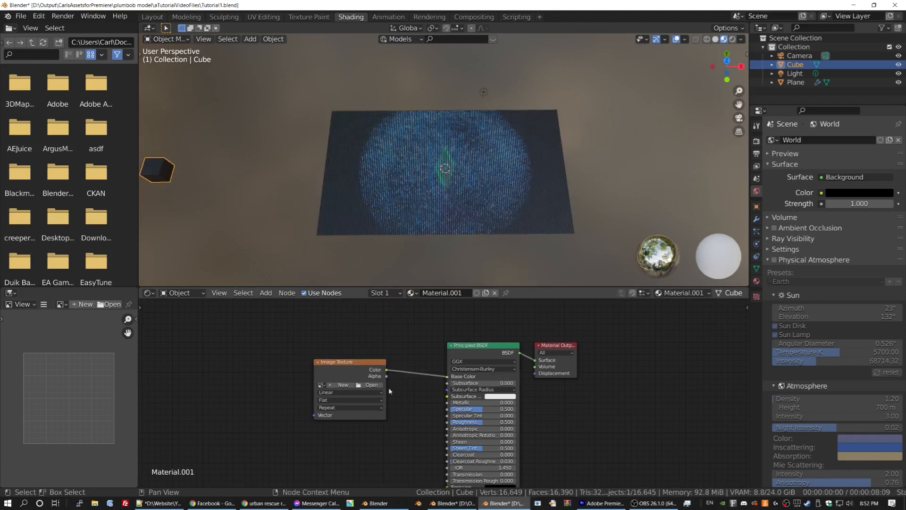
Step: Assign the image 0012.png to the cube's Image Texture node and check it on the cube up close
click(322, 385)
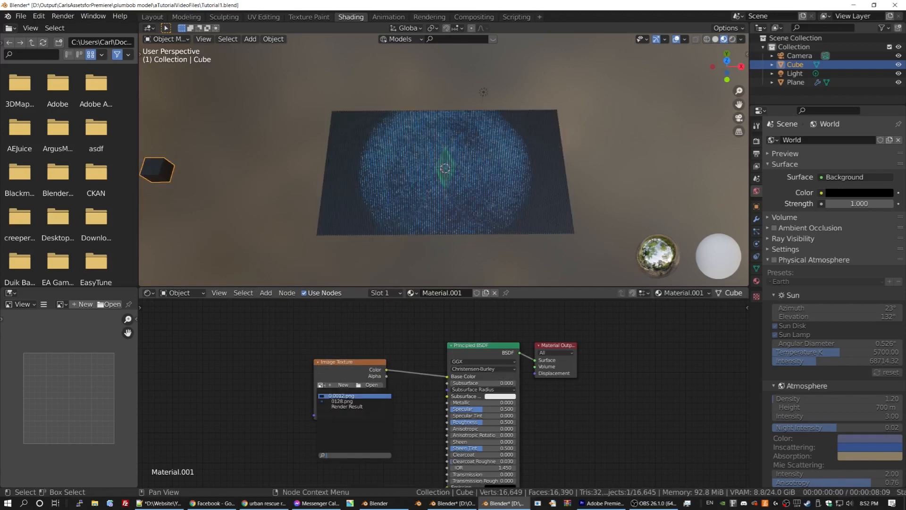
click(335, 395)
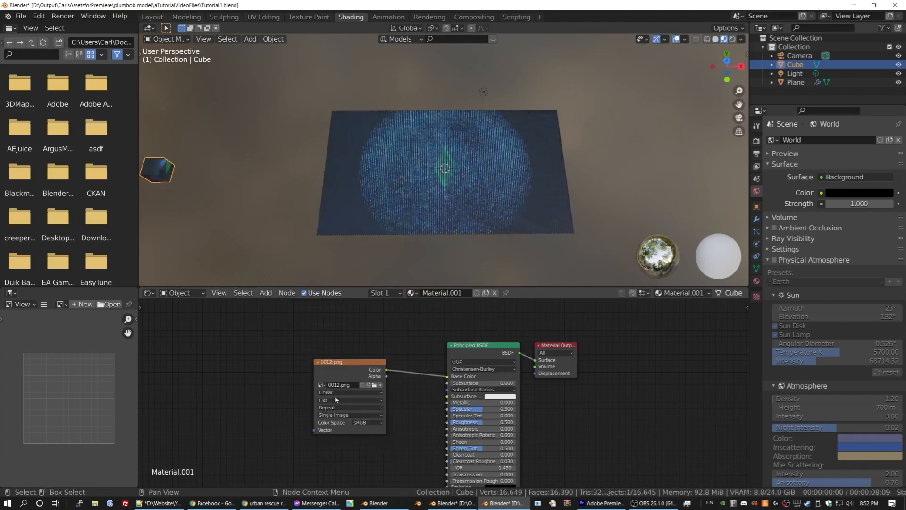
key(KP_Decimal)
middle_drag(178, 187, 186, 154)
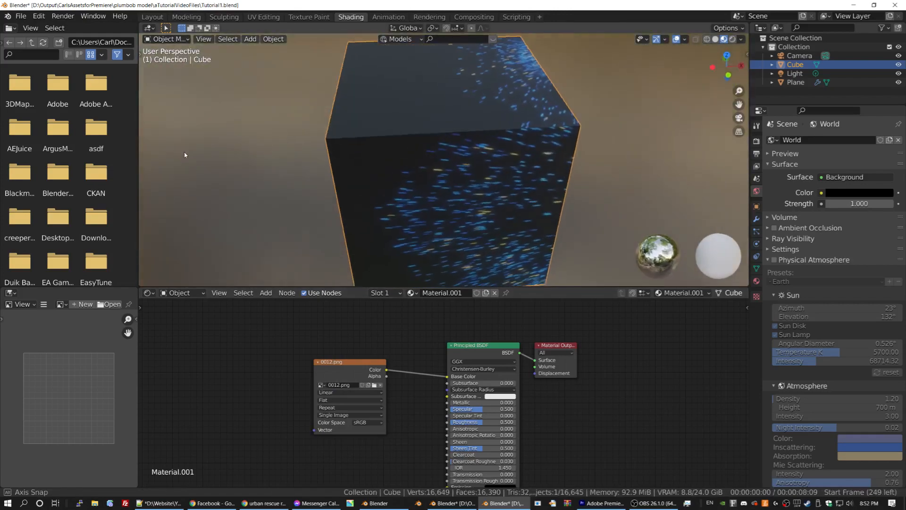
scroll(186, 154, down, 3)
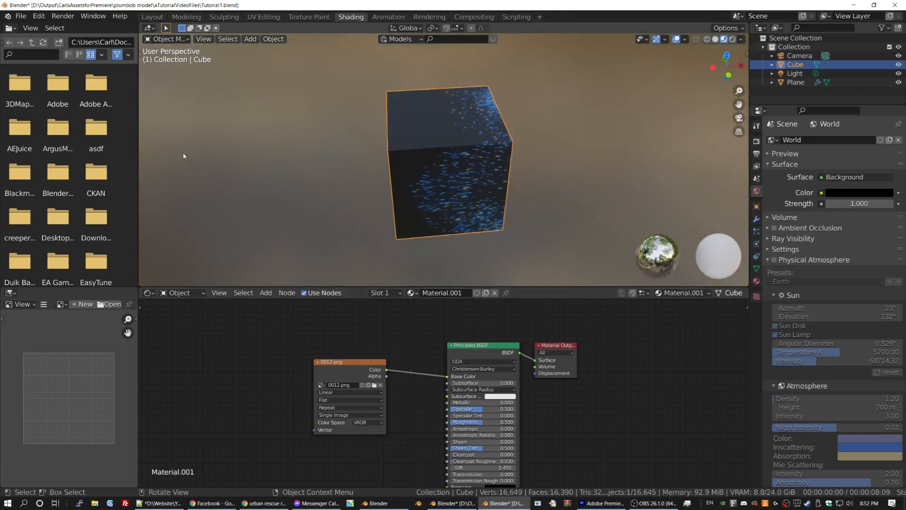
Step: Add a Texture Coordinate node to the cube's material and connect its Generated output to the image texture's Vector input
click(266, 293)
mouse_move(279, 315)
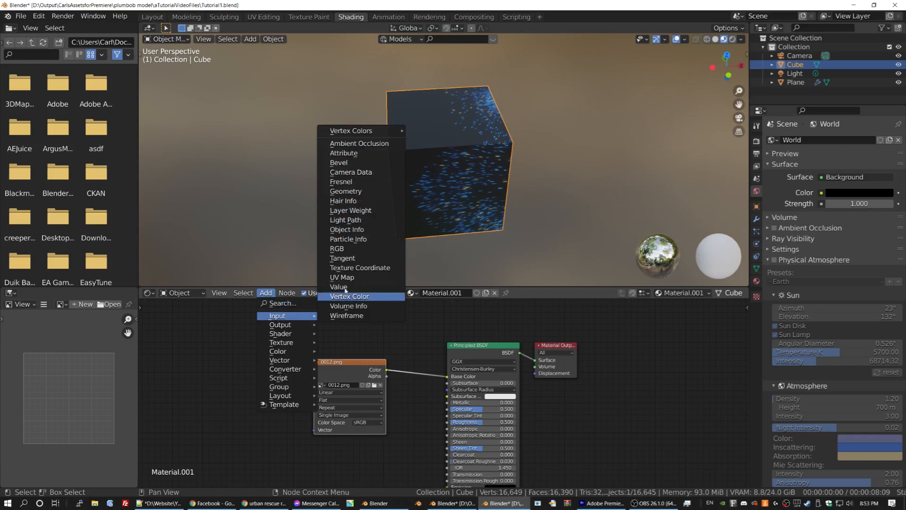
click(369, 268)
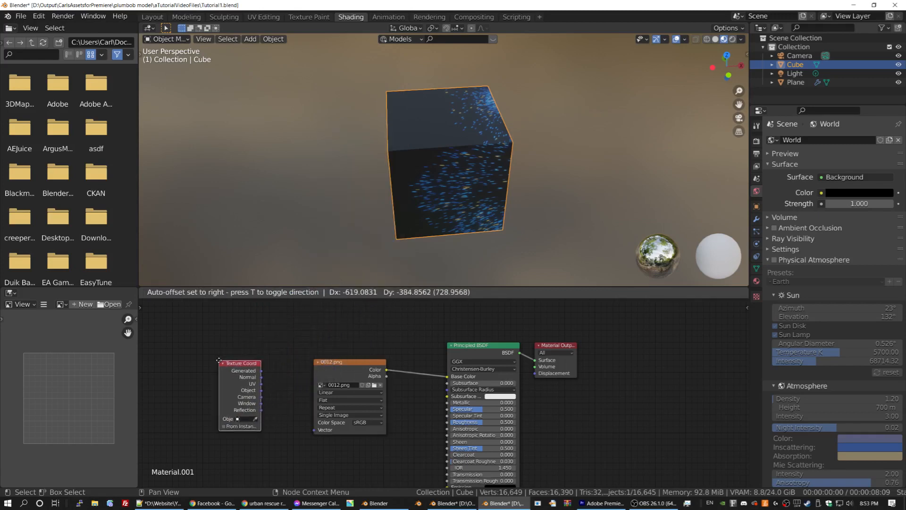
click(220, 361)
drag(261, 372, 314, 430)
Step: Set the Texture Coordinate node's object to the plane
click(246, 419)
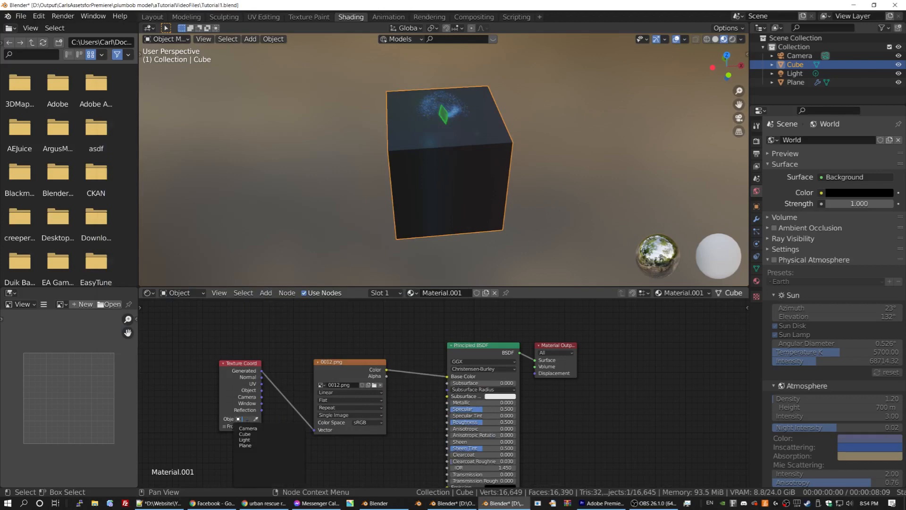
click(245, 445)
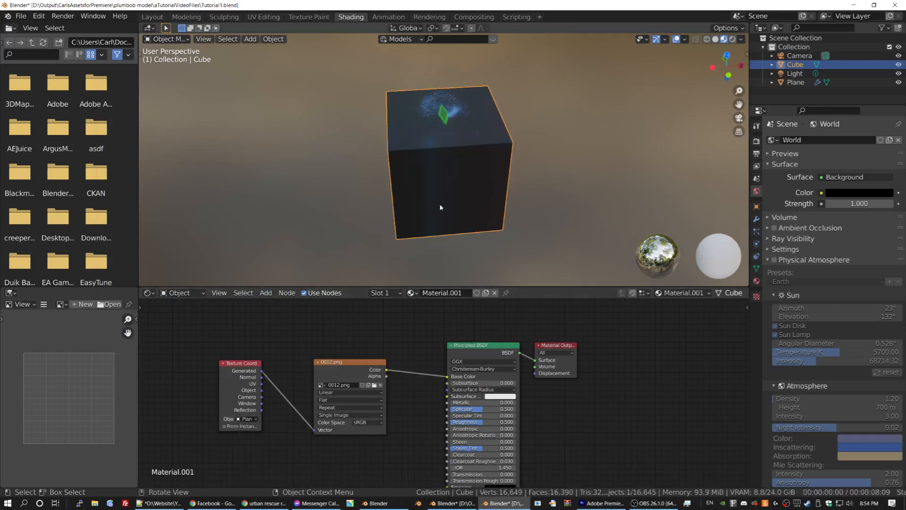
middle_drag(440, 206, 418, 227)
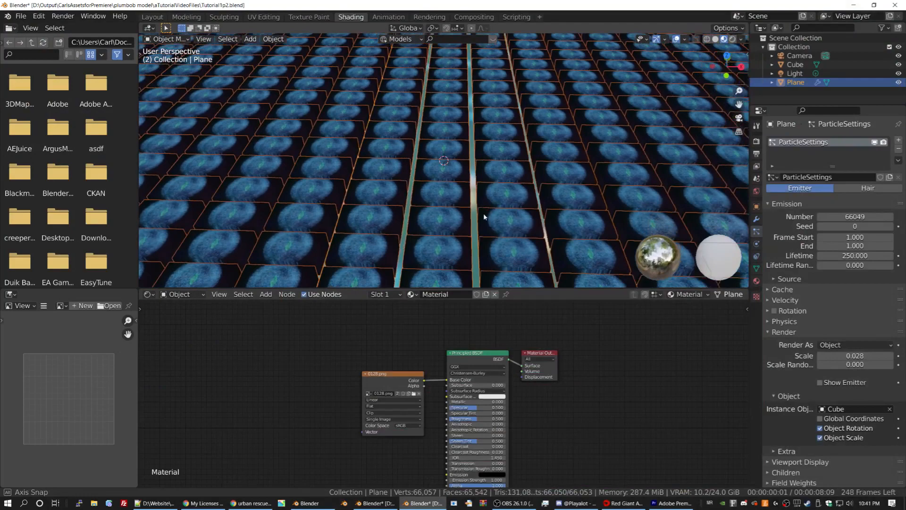
middle_drag(484, 214, 485, 239)
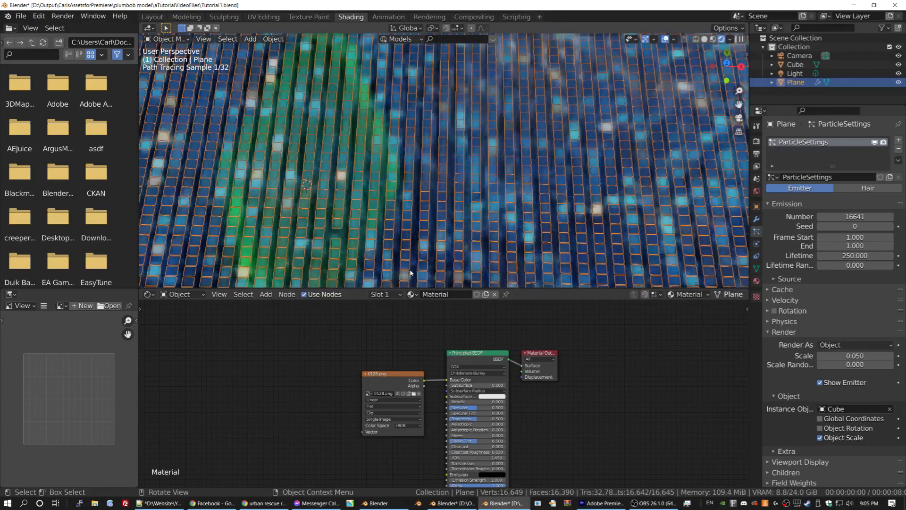
mouse_move(410, 207)
middle_down()
mouse_move(418, 228)
mouse_move(413, 207)
middle_up()
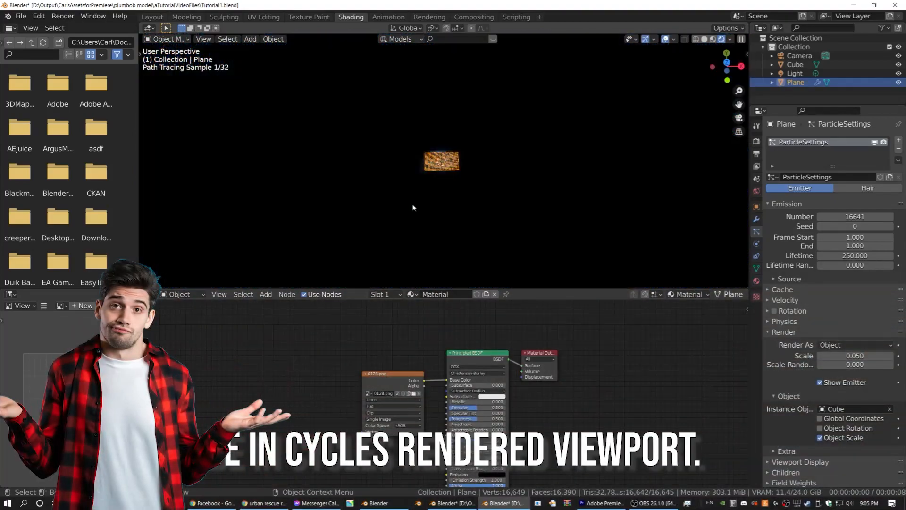
scroll(413, 206, up, 6)
scroll(413, 206, up, 2)
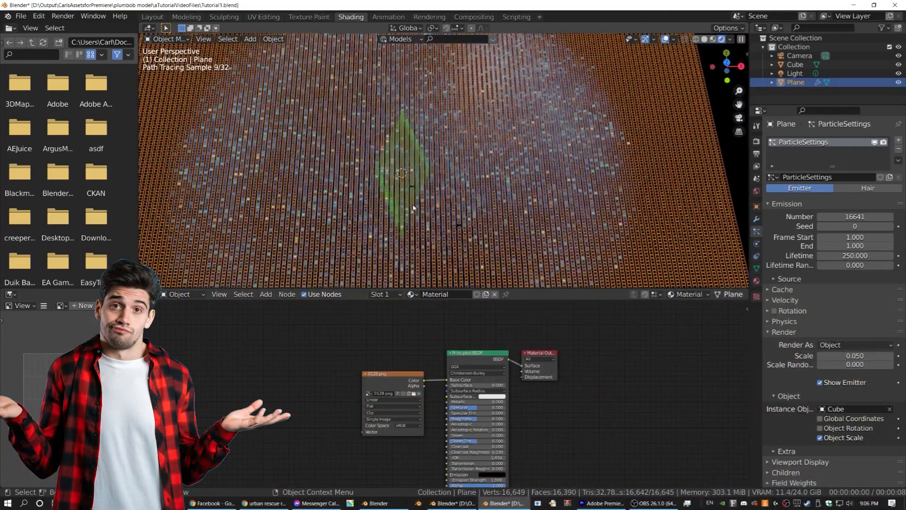
Step: Subdivide all of the plane's mesh once more to create a denser grid of vertices
click(797, 65)
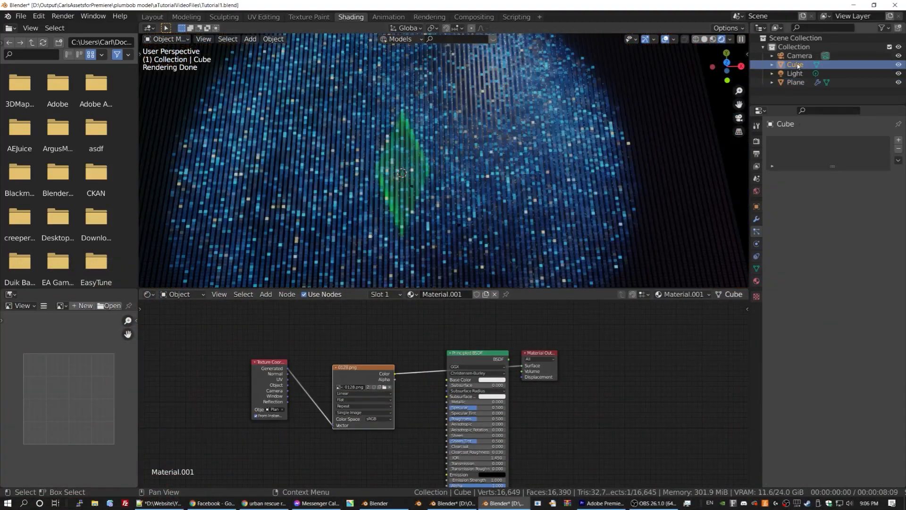
scroll(444, 161, up, 2)
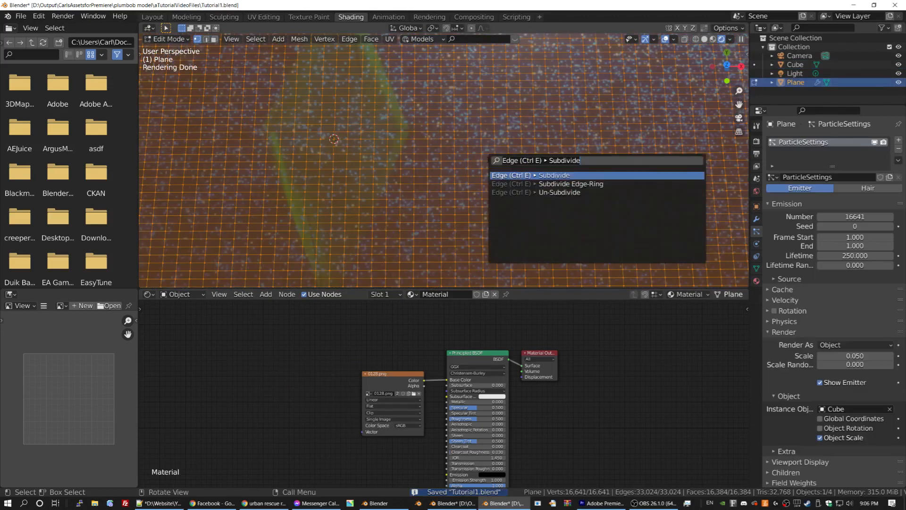
key(Return)
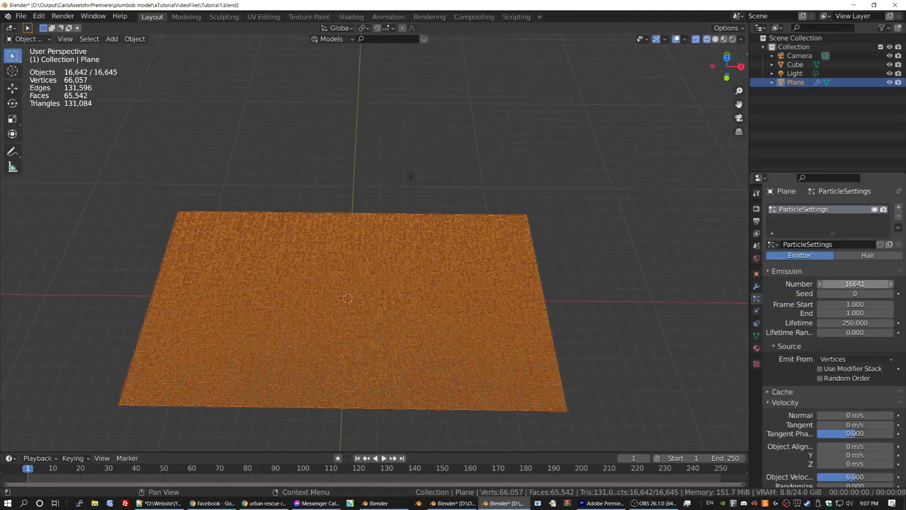
Step: Set the plane's particle emission number to 66049 and close the rendered image
double_click(858, 285)
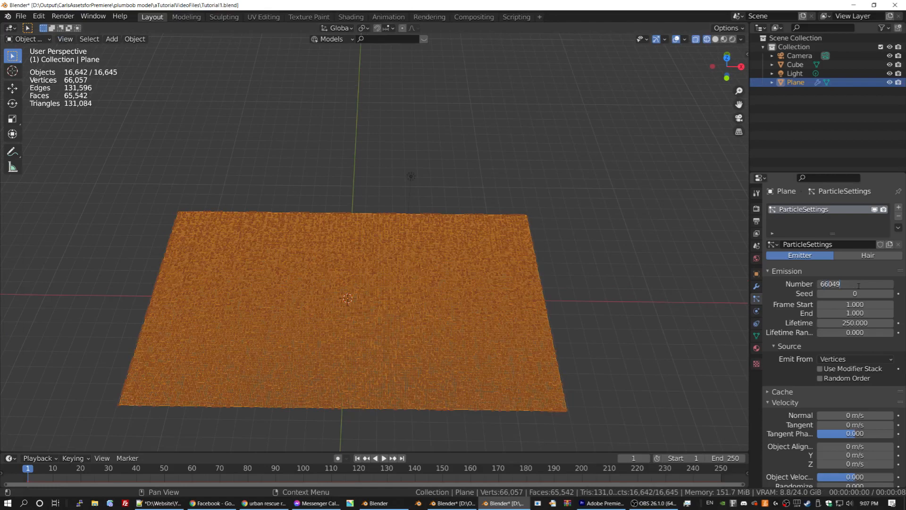
key(Return)
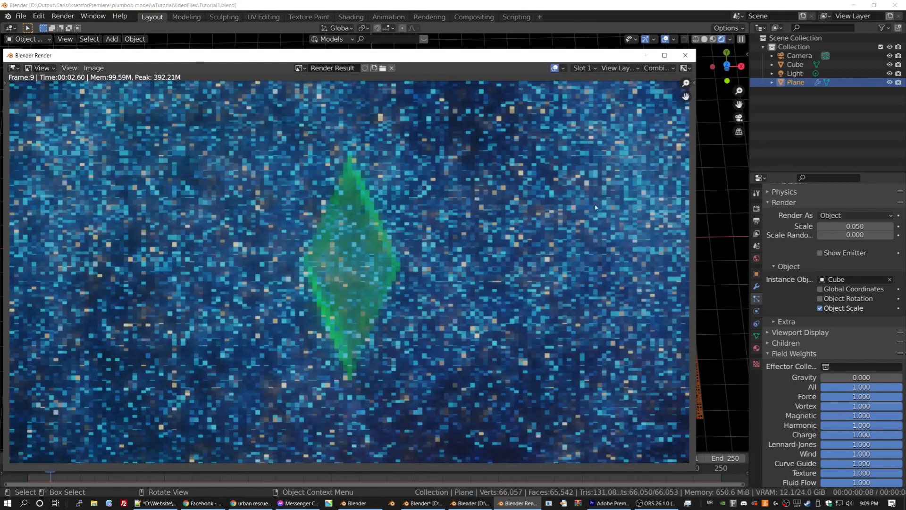
click(685, 55)
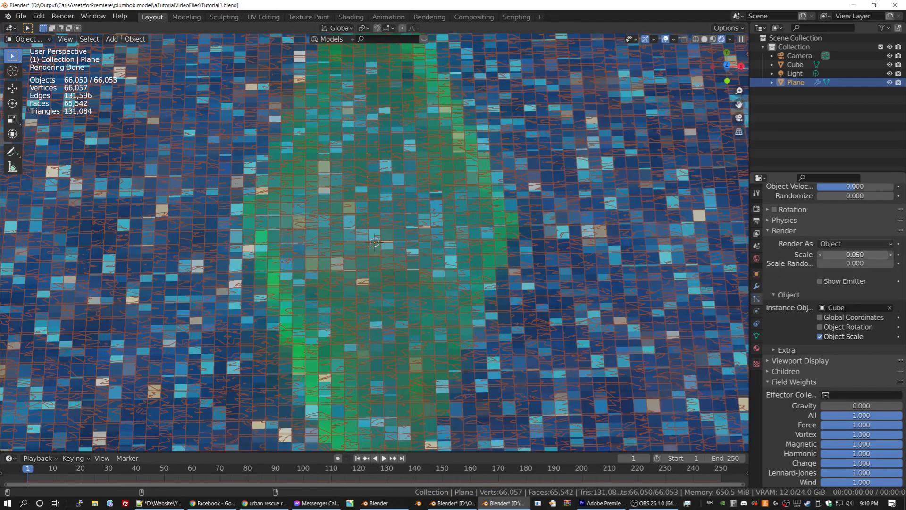
Step: Scale the instanced cube by 1.6 along X and 0.9 along Y, and adjust the plane's particle render scale
mouse_move(855, 254)
mouse_down()
mouse_move(839, 255)
mouse_move(848, 254)
mouse_up()
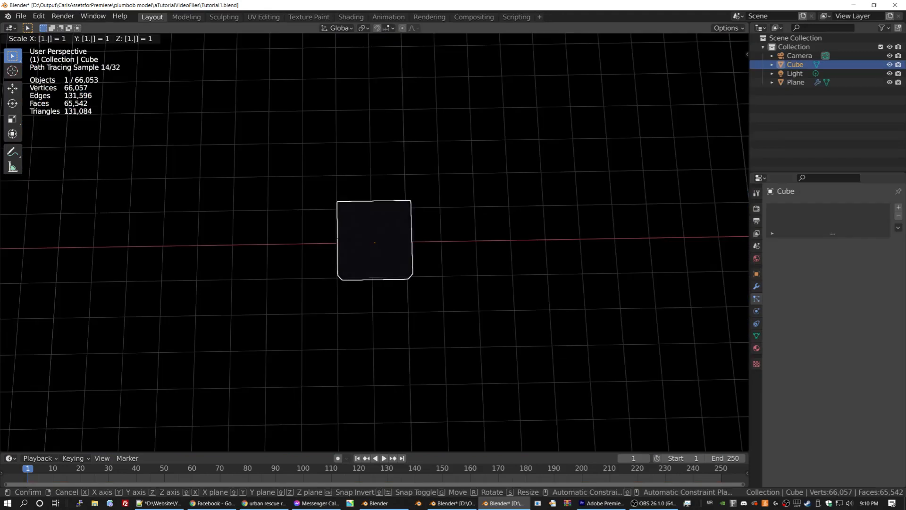
key(Escape)
text(sx)
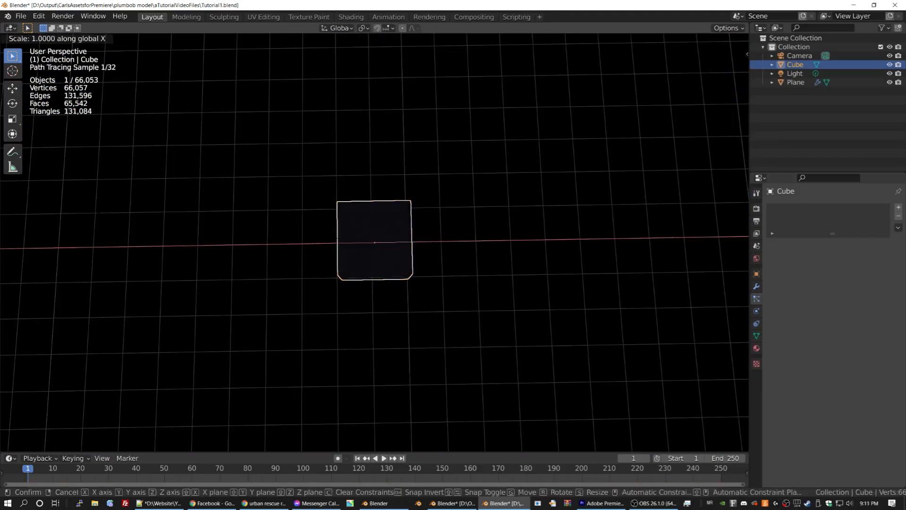
text(1.6)
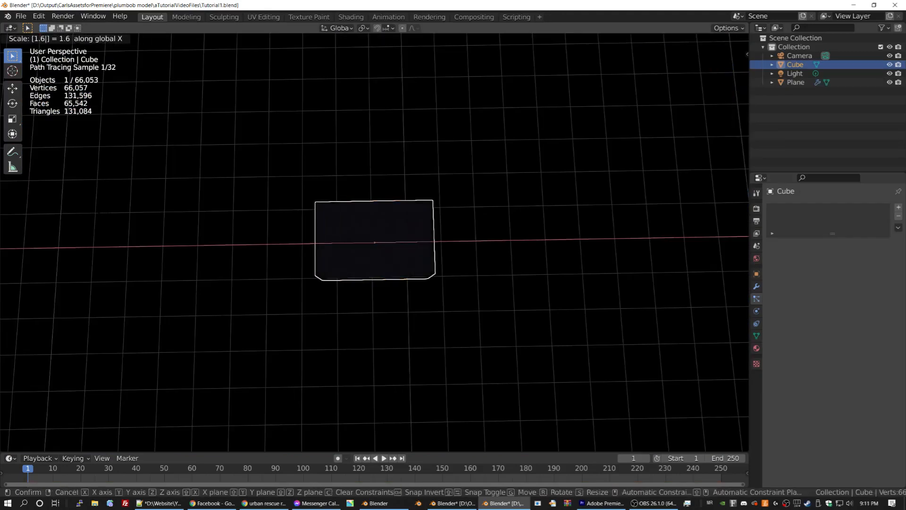
key(Return)
text(sy0.9)
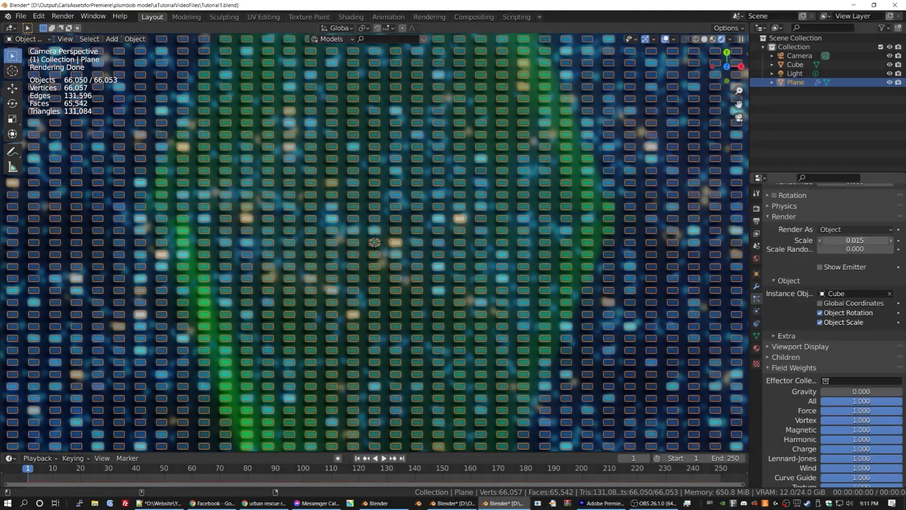
drag(854, 240, 878, 241)
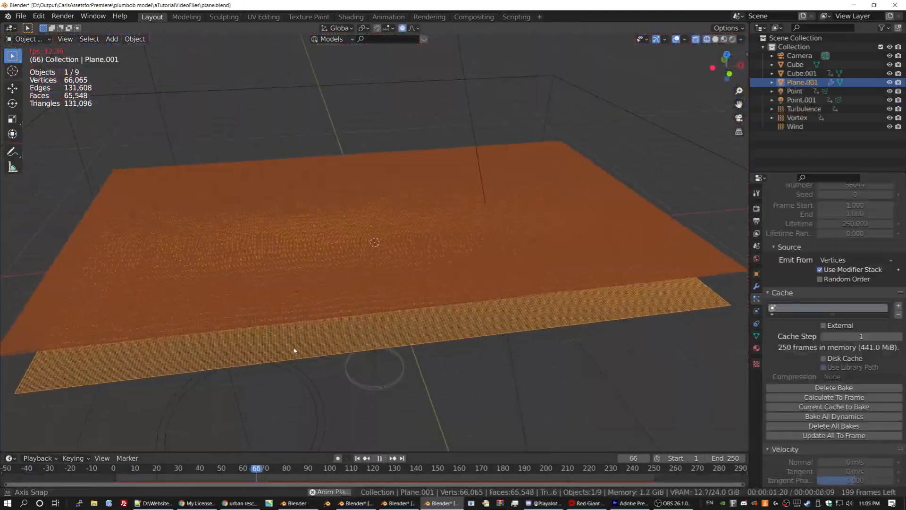
middle_drag(296, 349, 296, 406)
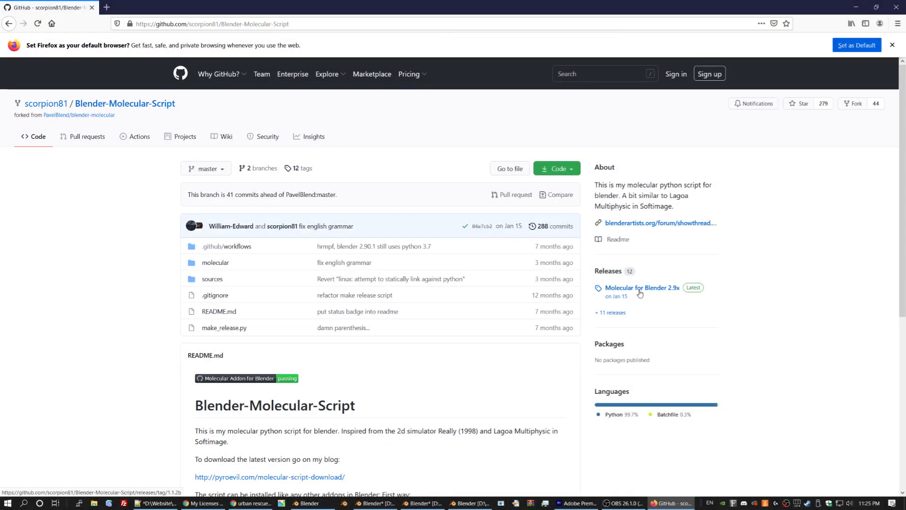
Step: Download molecular_1.1.2_win.zip from the latest Molecular for Blender 2.9x release on GitHub
click(634, 288)
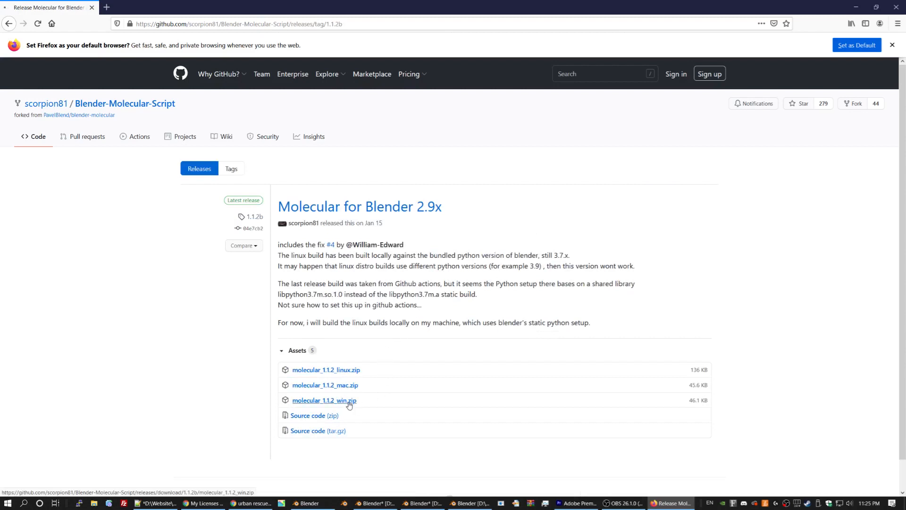
click(348, 403)
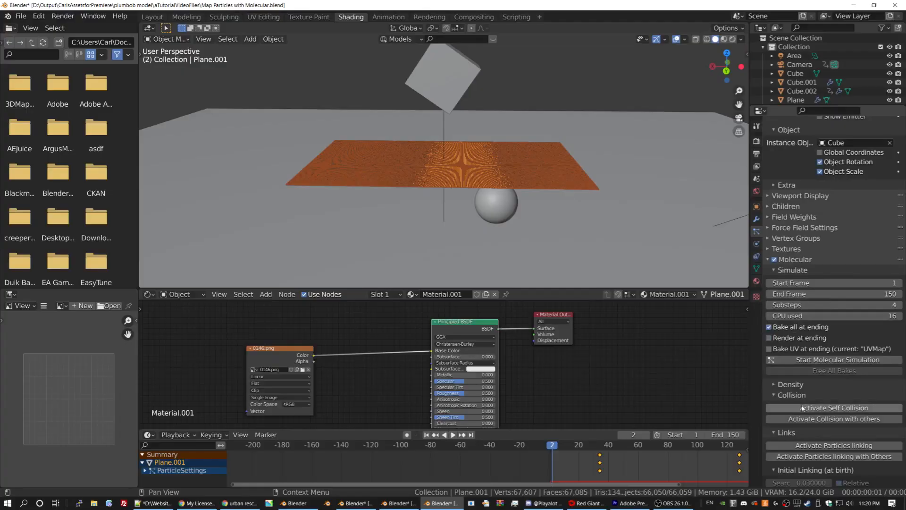
Step: Activate self collision and particle linking in the plane's Molecular particle settings
click(802, 409)
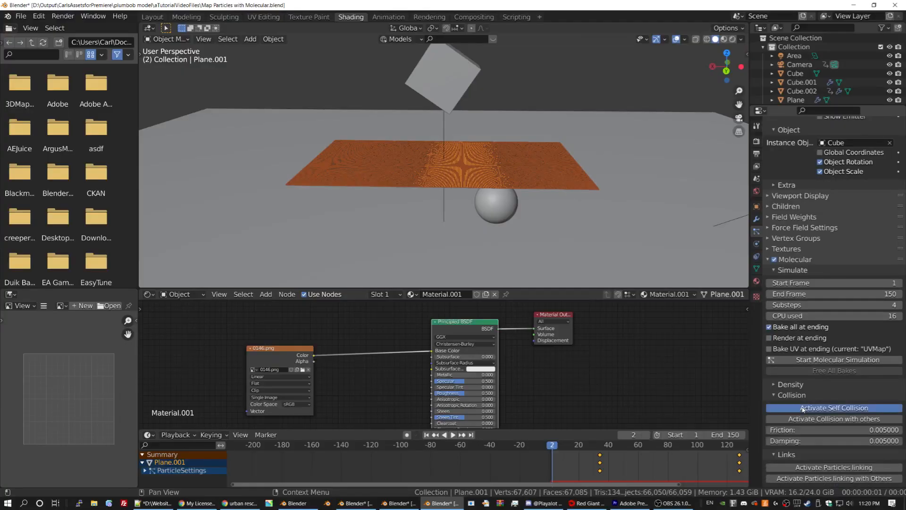
scroll(806, 449, down, 5)
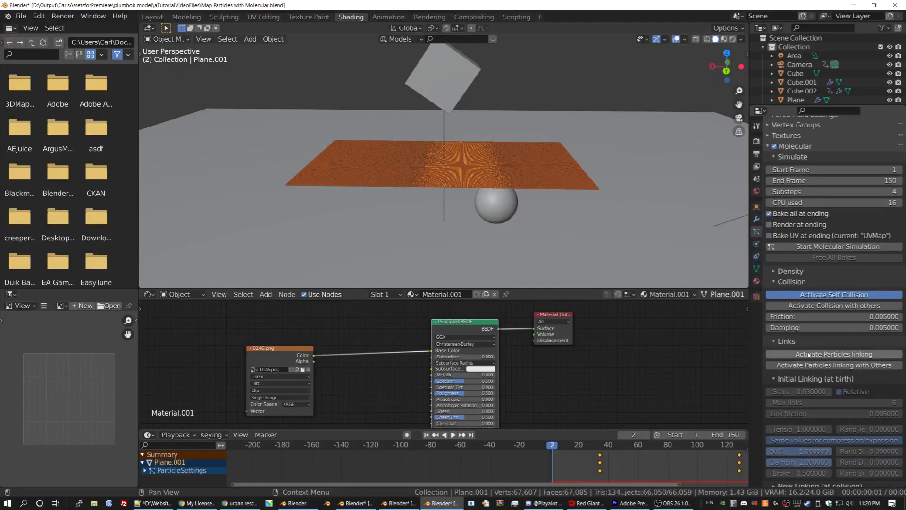
click(809, 355)
scroll(902, 355, down, 2)
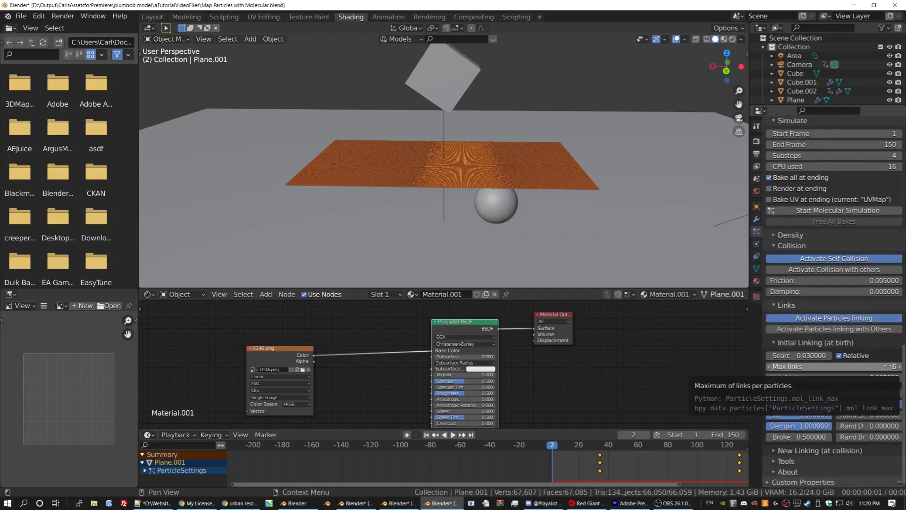
Step: Set the initial linking search length to 6 and the maximum links per particle to 64
click(887, 367)
click(794, 355)
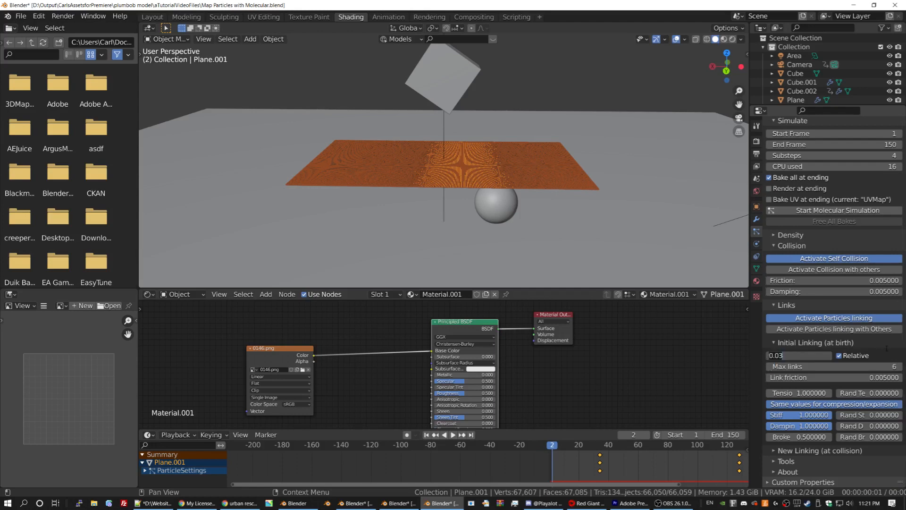
key(Return)
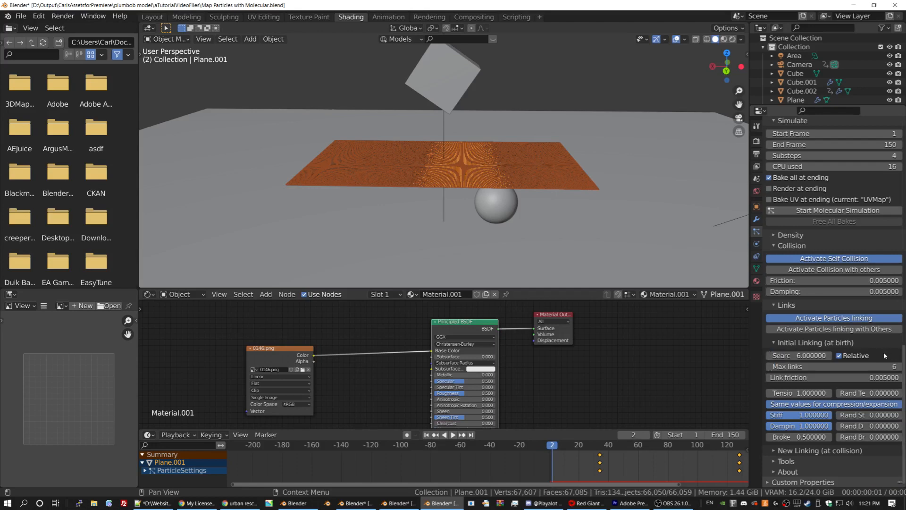
click(880, 367)
key(Return)
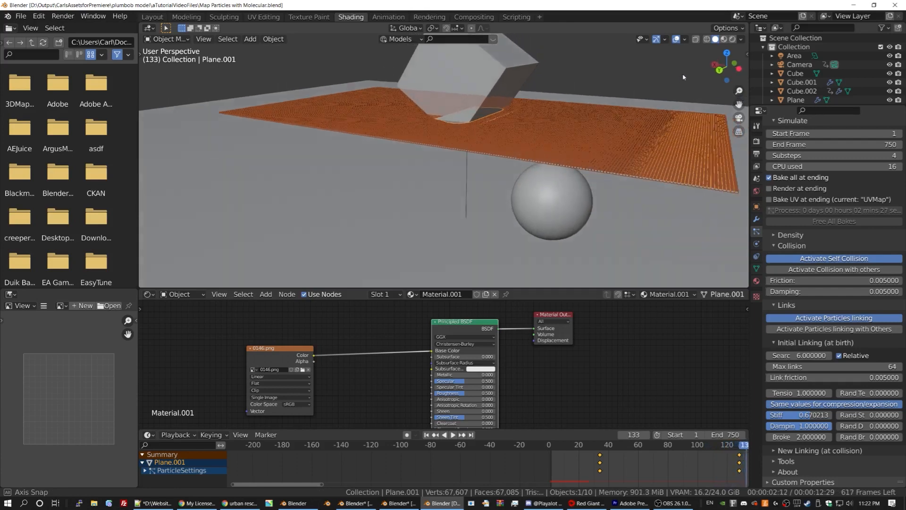
Step: Examine from several angles how the simulated particle sheet collides with the cube and the sphere
middle_drag(692, 72, 661, 80)
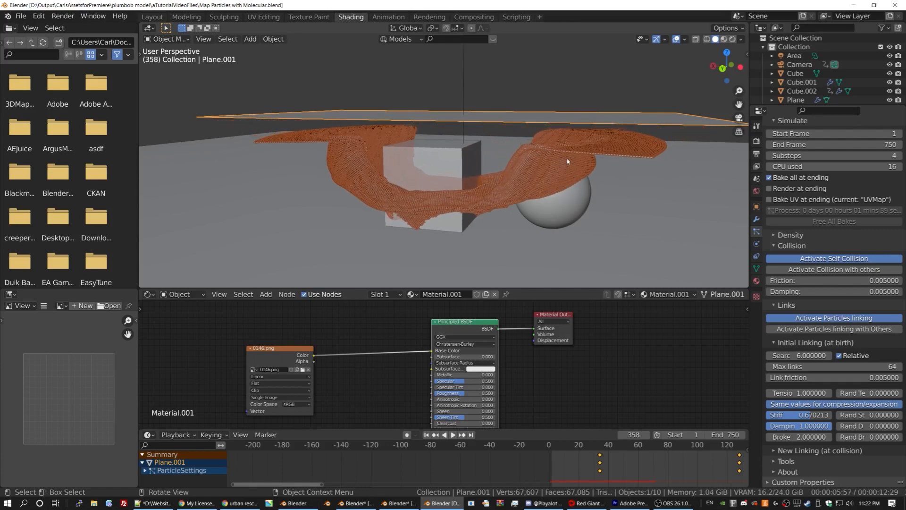
middle_drag(577, 152, 605, 165)
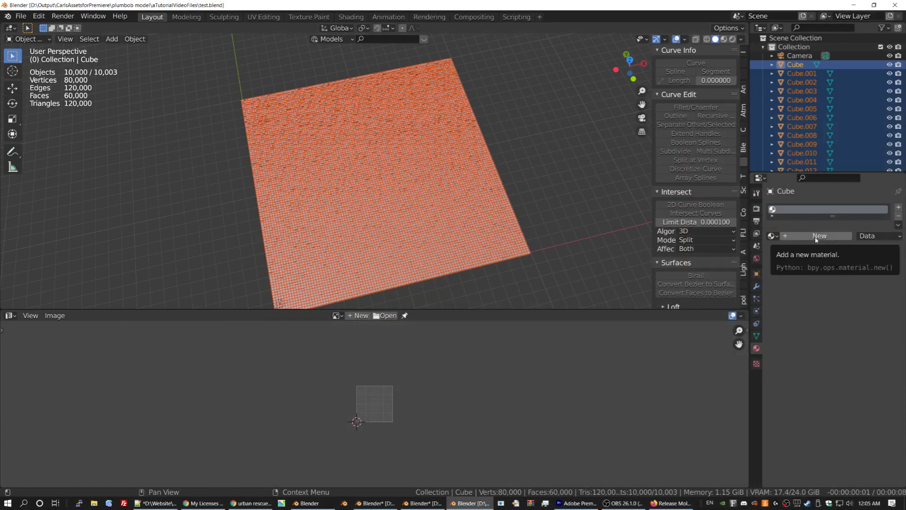
Step: Give the active cube a new material with carlsguideslogomain.png as its Base Color image texture and link it to all selected cubes
click(816, 236)
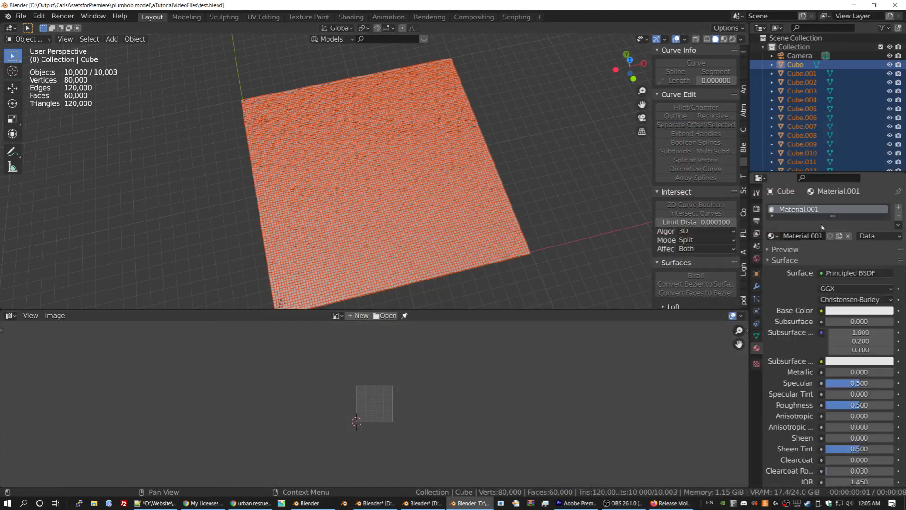
click(821, 311)
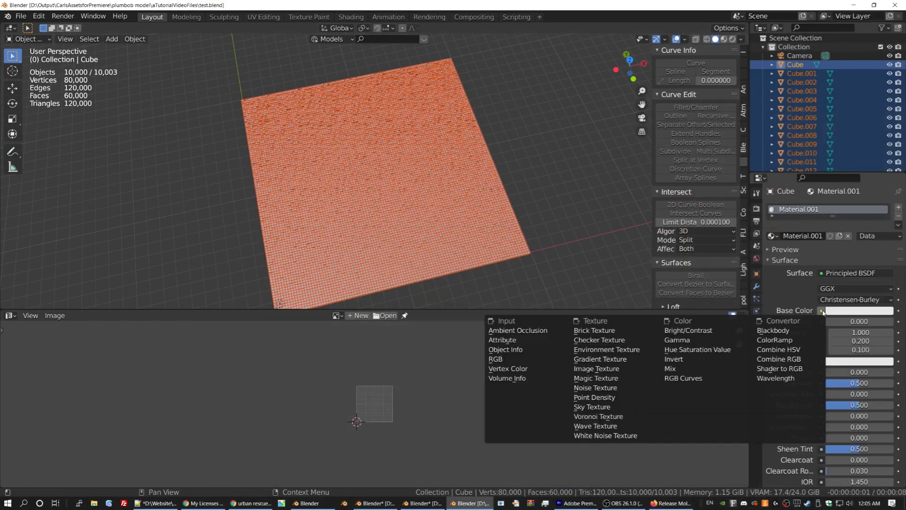
click(624, 372)
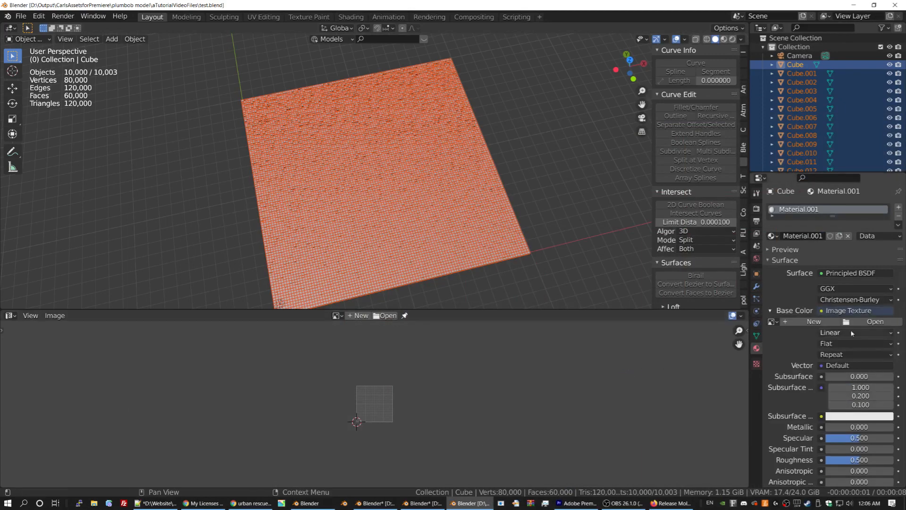
click(875, 322)
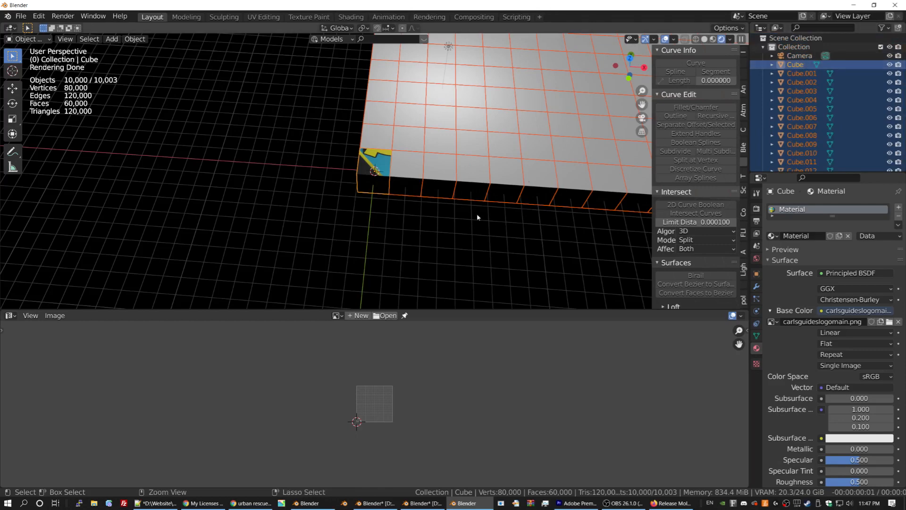
key(ctrl+l)
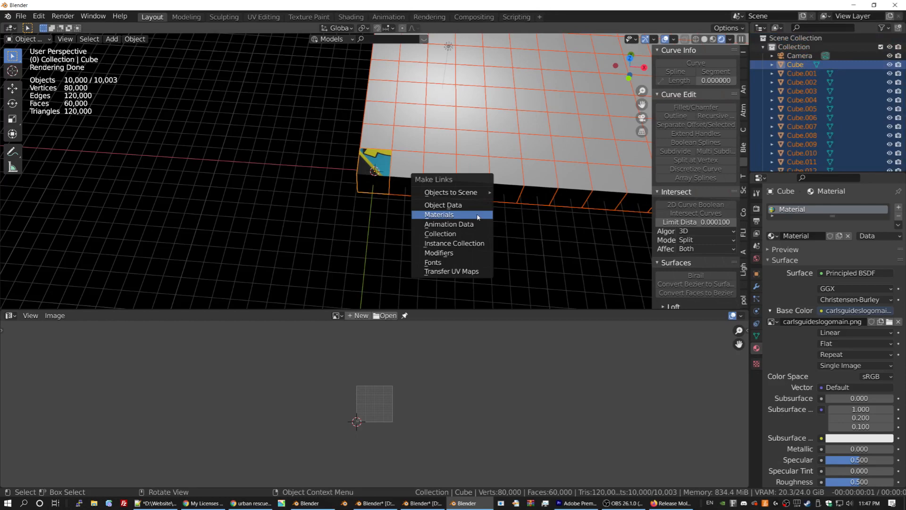
click(478, 216)
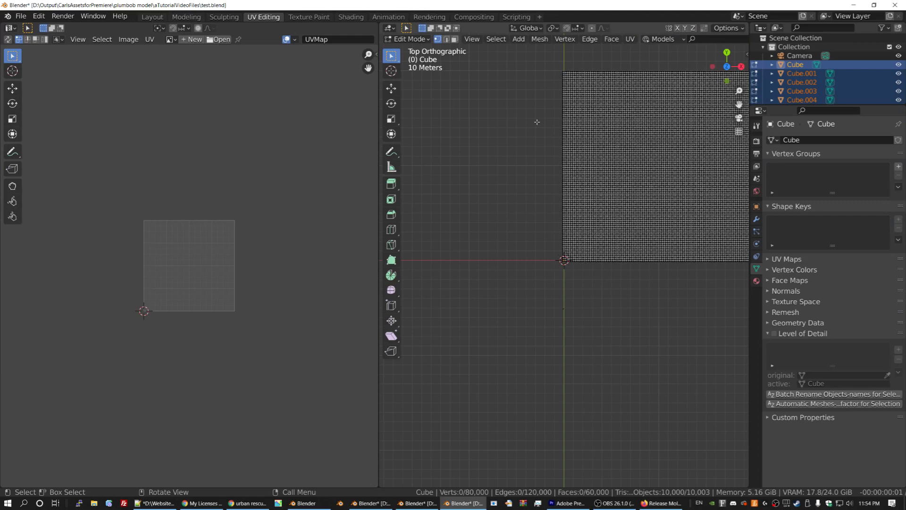
Step: Select the geometry of all cubes and unwrap it from the top view with Project from View
key(a)
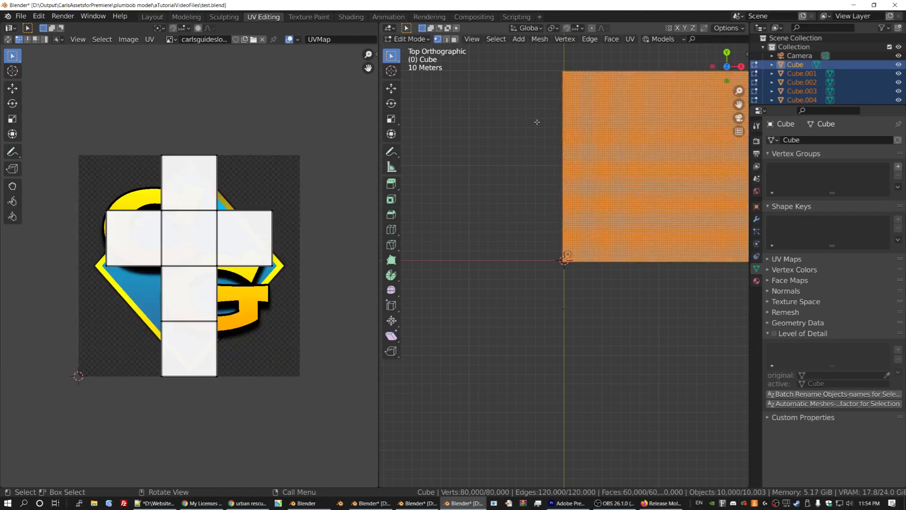
scroll(537, 122, down, 2)
key(F3)
text(proje)
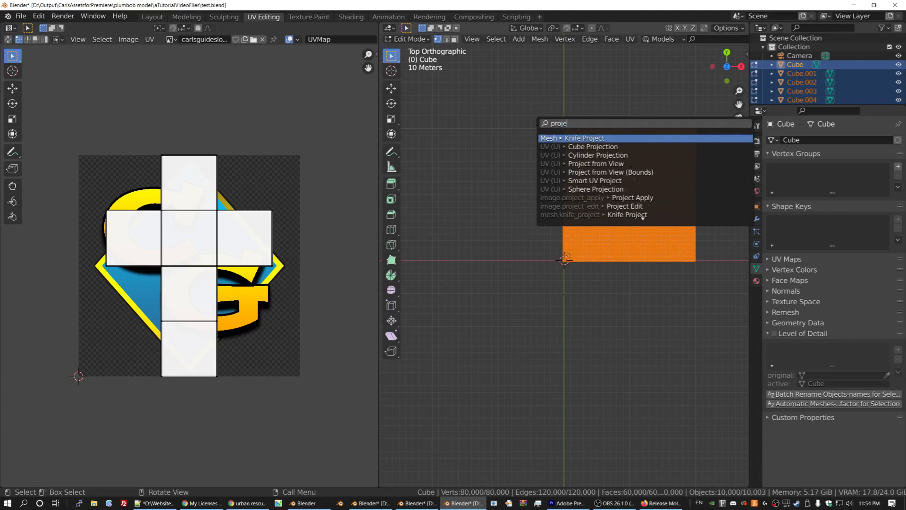
text(ct from)
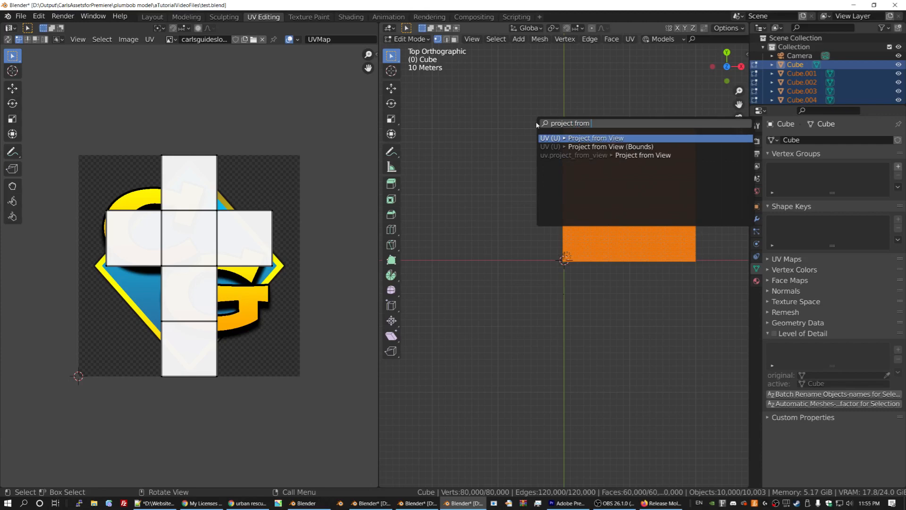
key(Return)
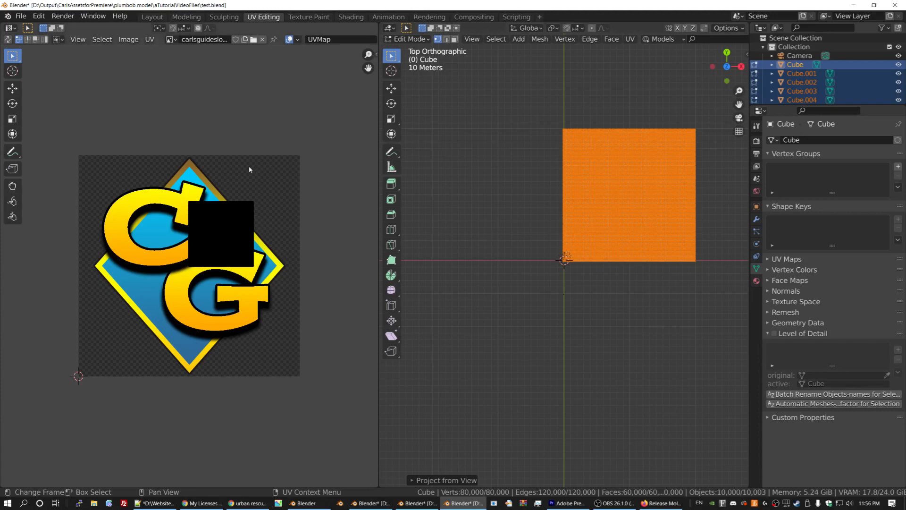
Step: Enlarge the projected UVs of all cubes and move them along X and Y to center them over the logo image
key(a)
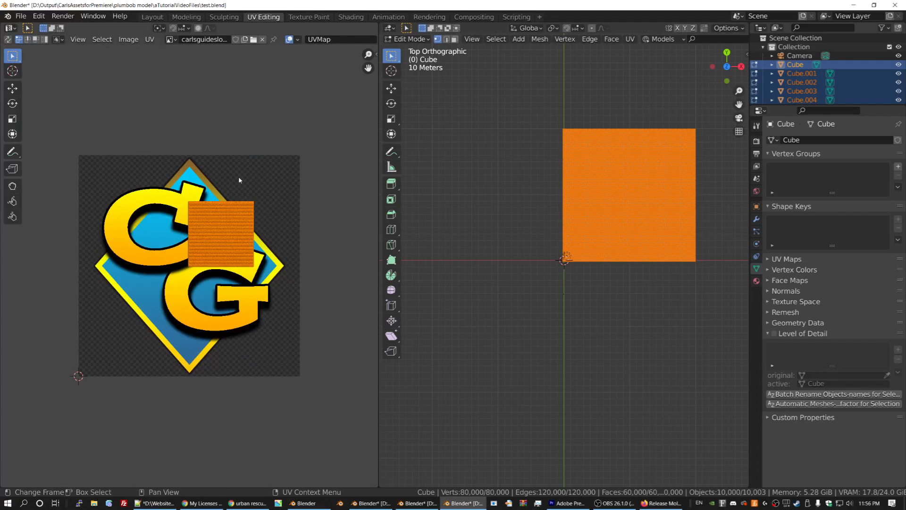
key(r)
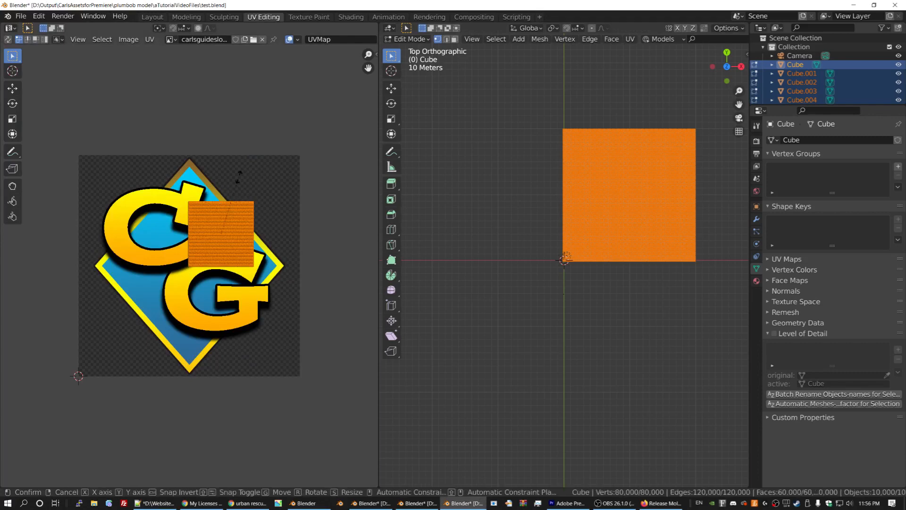
click(318, 129)
key(g)
key(x)
click(136, 125)
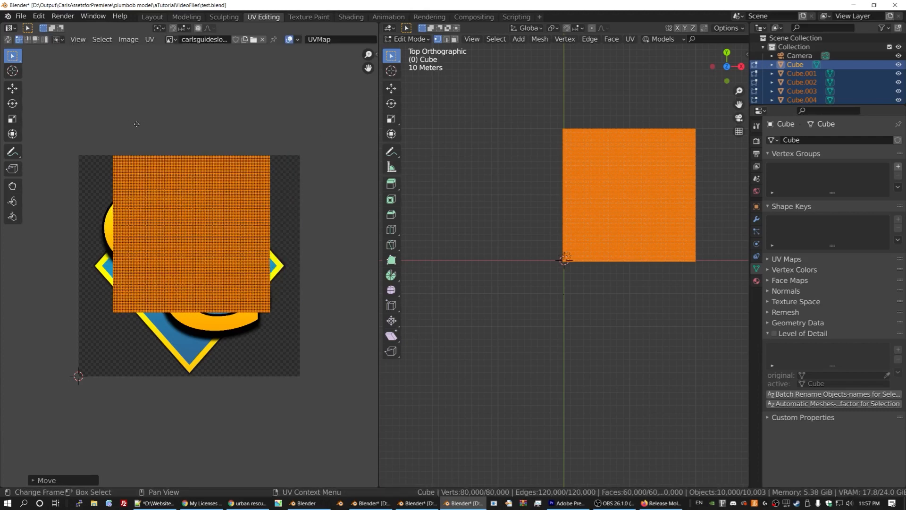
key(g)
key(y)
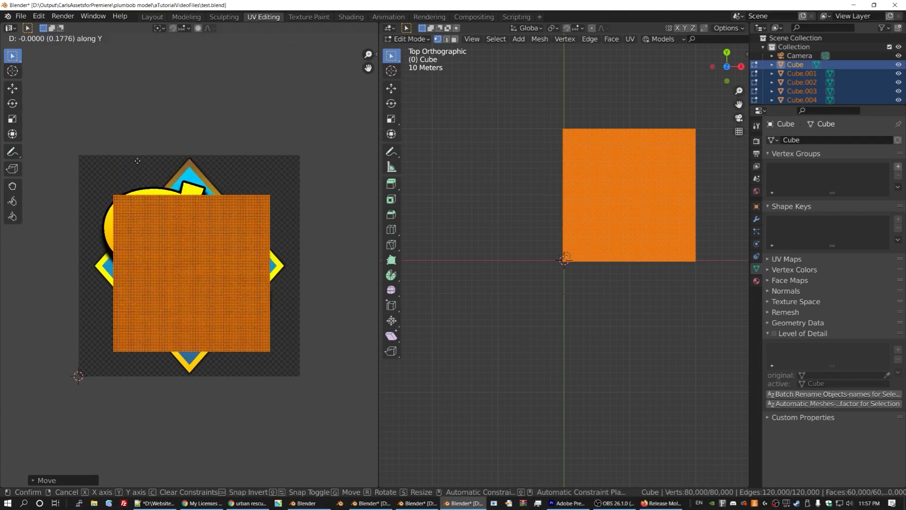
Step: Scale the UVs up by about 1.37 and shift them to line up with the logo image's borders
key(s)
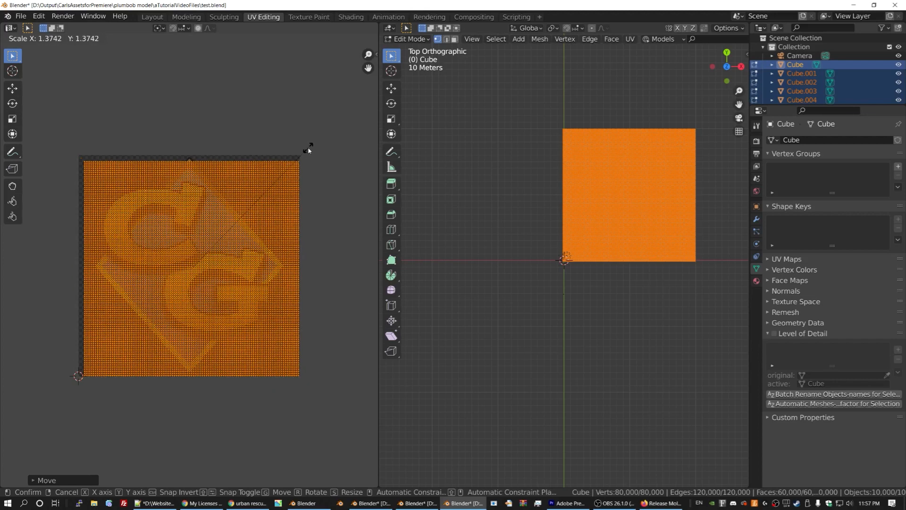
click(308, 149)
key(g)
key(x)
click(294, 134)
key(g)
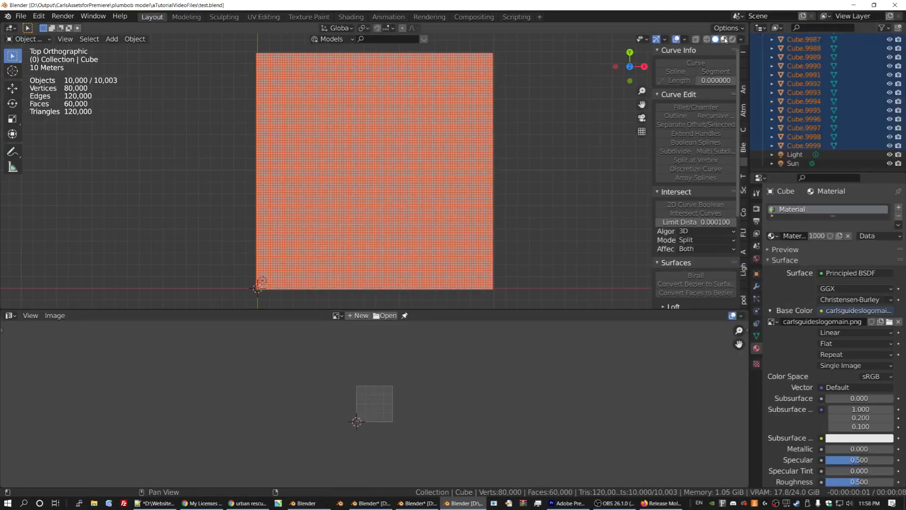
Step: Show the cube grid in Material Preview shading and deselect all cubes to check the logo across them
click(724, 39)
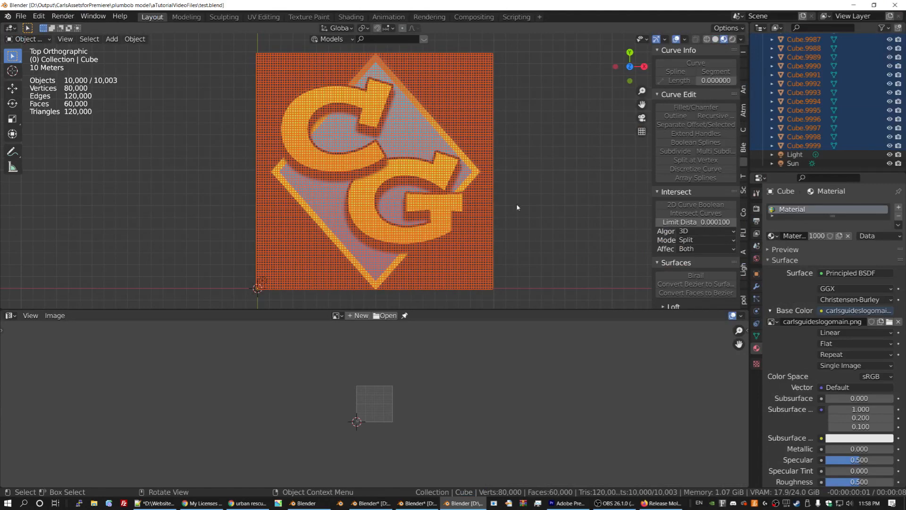
key(alt+a)
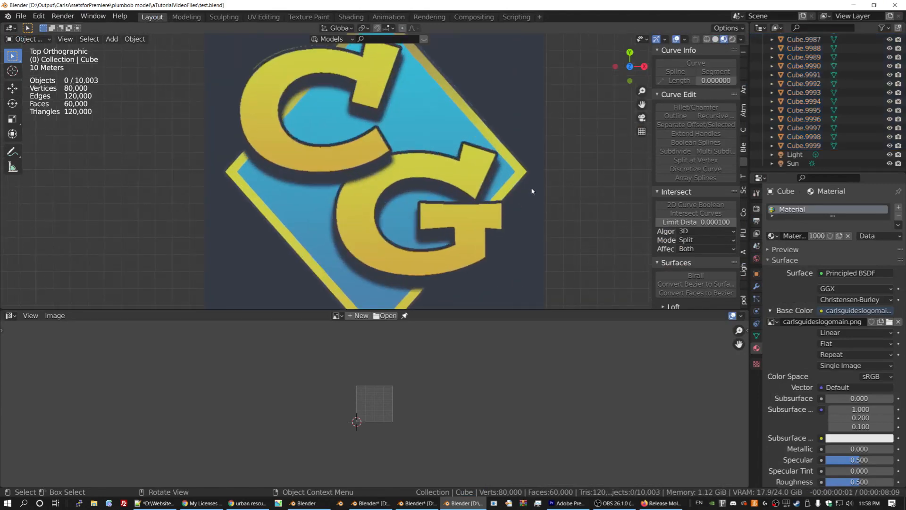